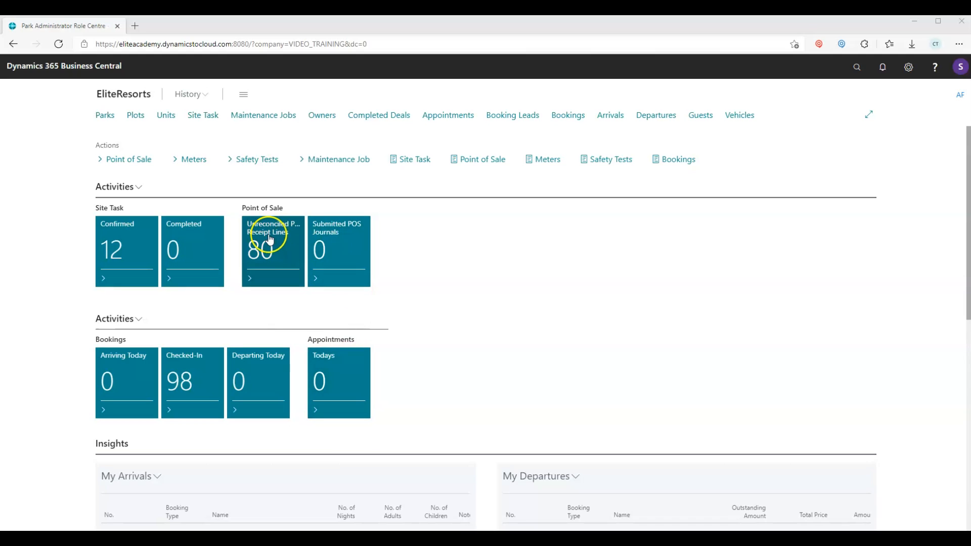
Review the meter types set up for the Anglian Forest Golf & Country Park, including their admin charge posting groups, and return to the home page.
click(104, 117)
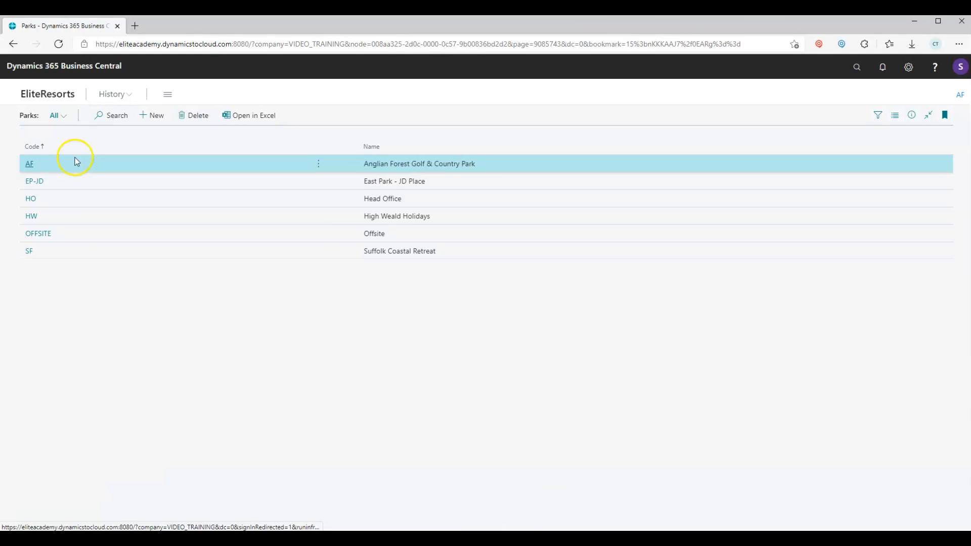
click(30, 165)
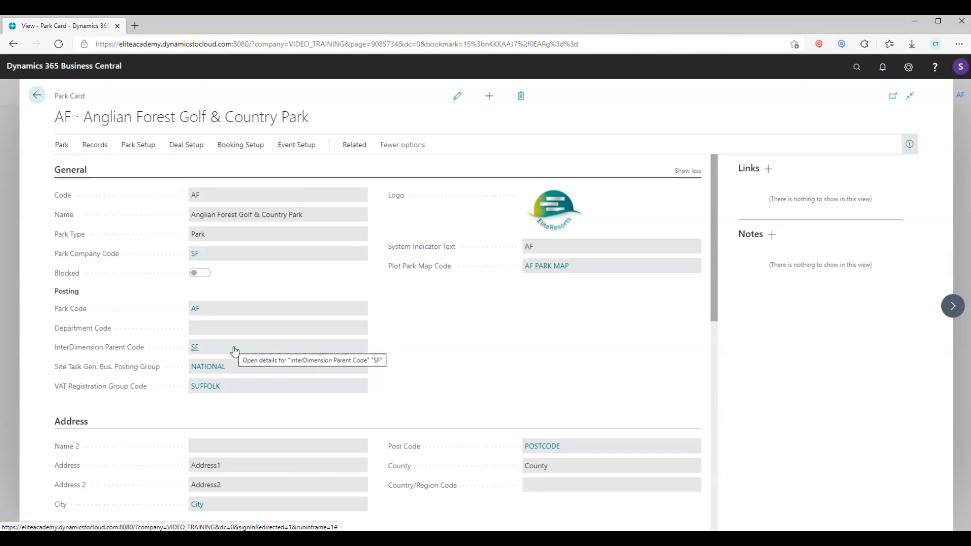
click(134, 146)
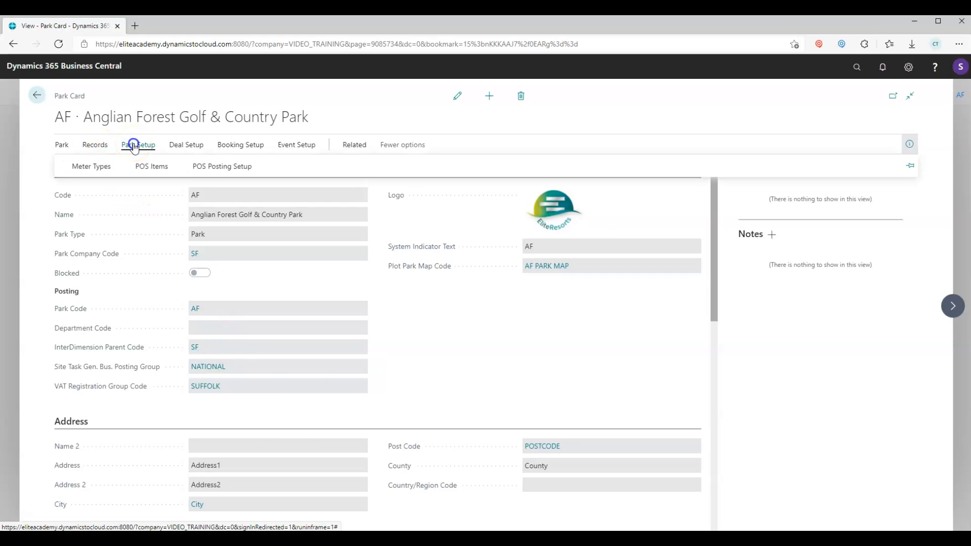
click(86, 166)
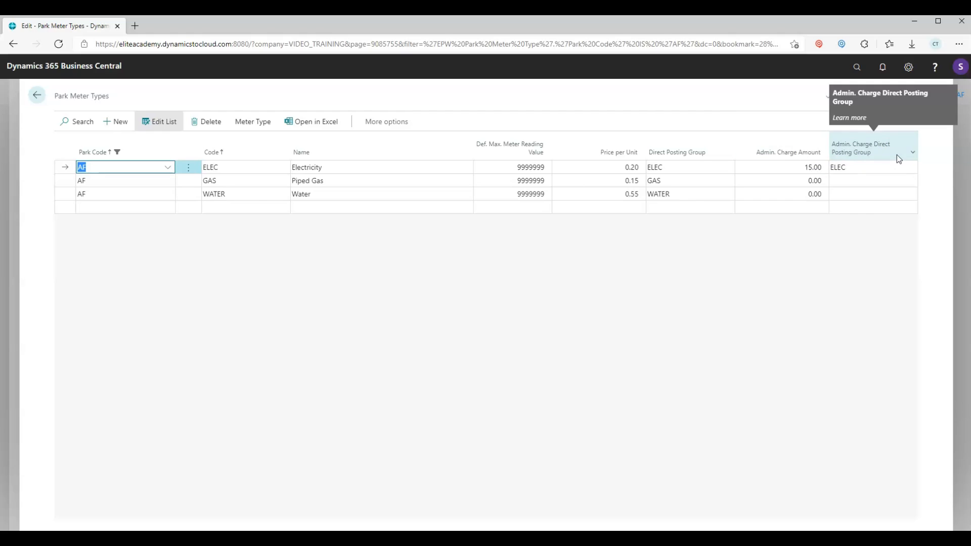
click(872, 181)
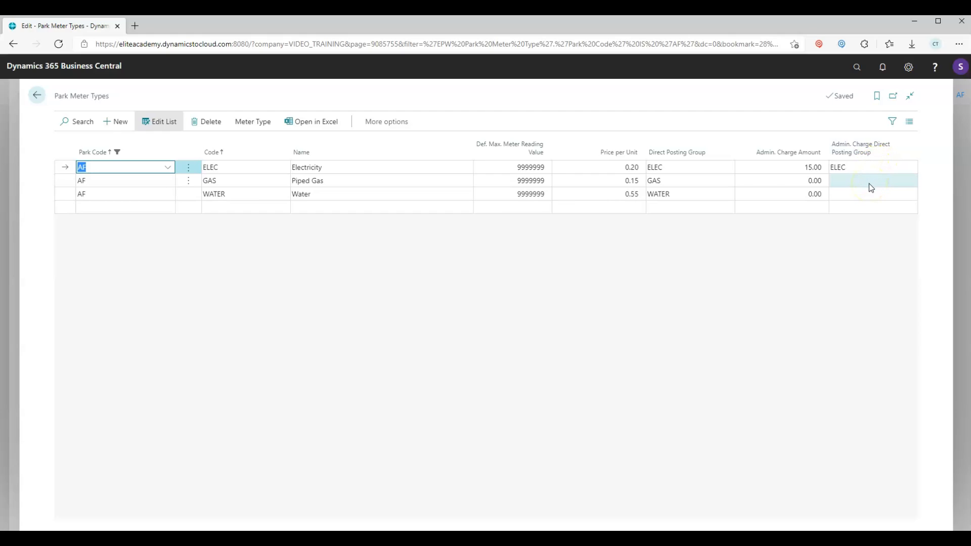
click(277, 244)
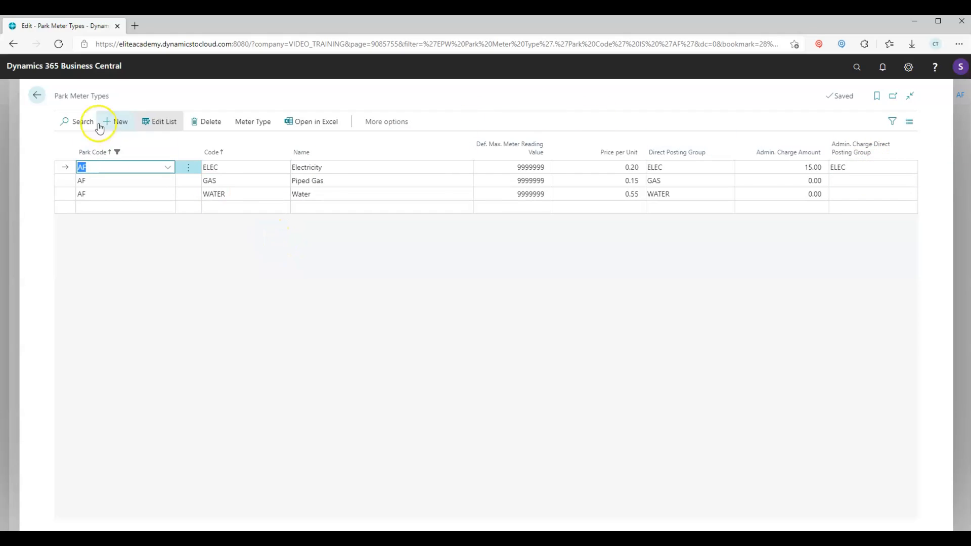
click(36, 96)
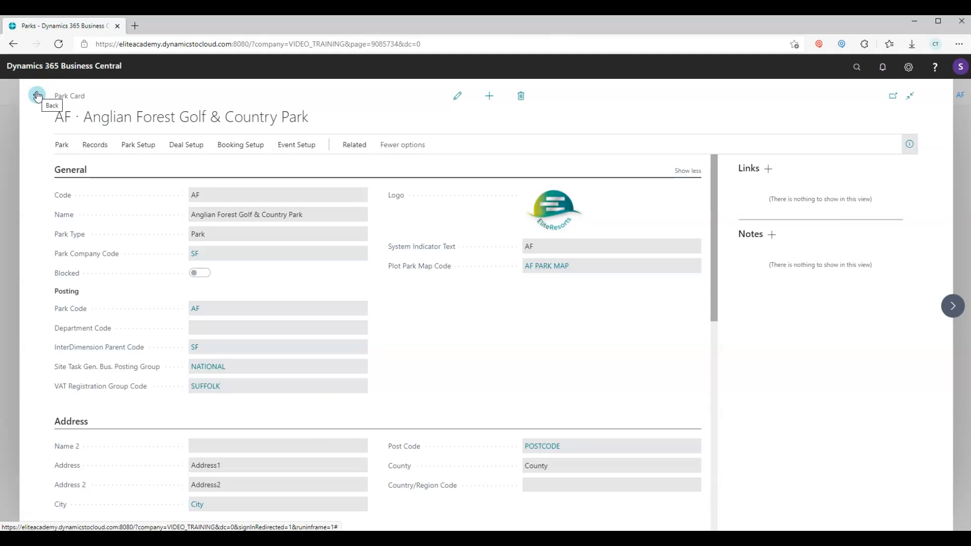
click(36, 97)
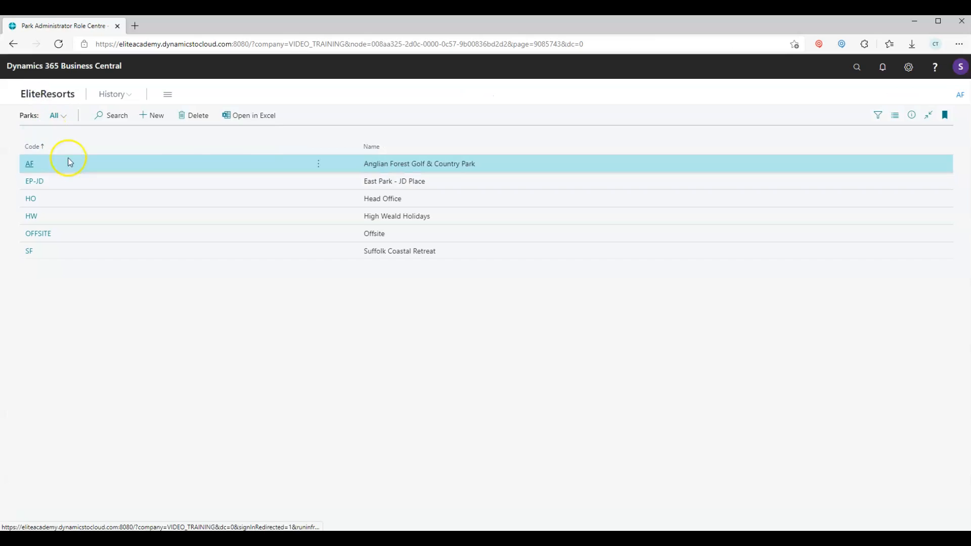
click(37, 96)
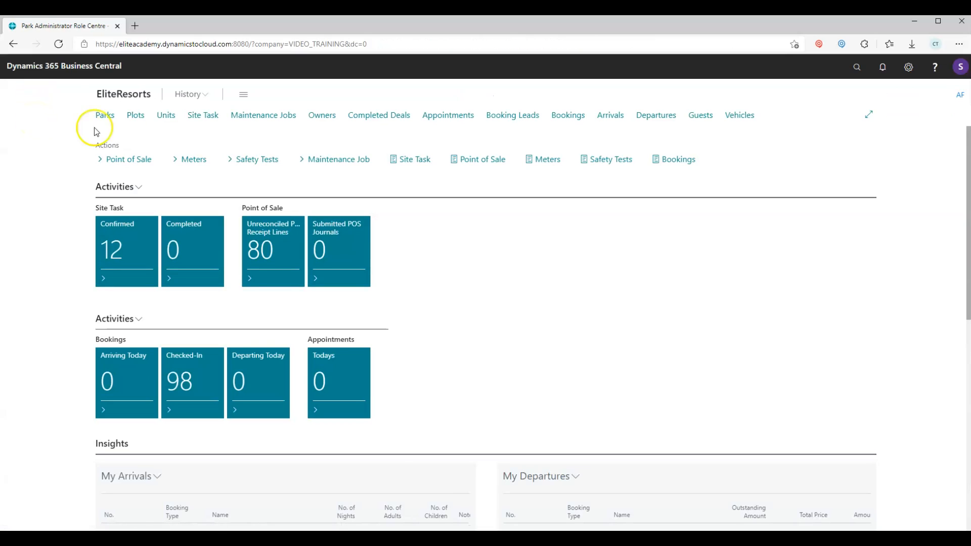
Open the meter setup of plot 0123 in park AF.
click(135, 116)
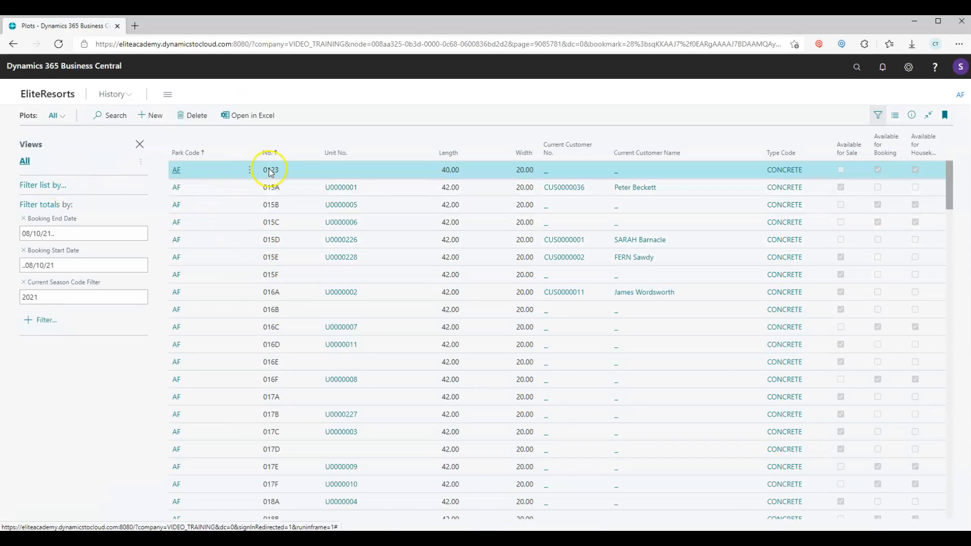
click(176, 173)
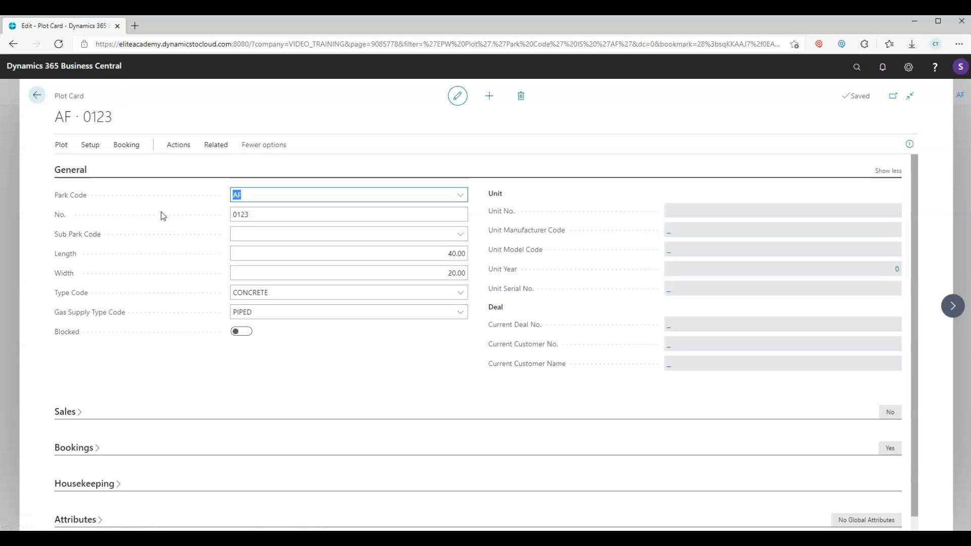
click(90, 146)
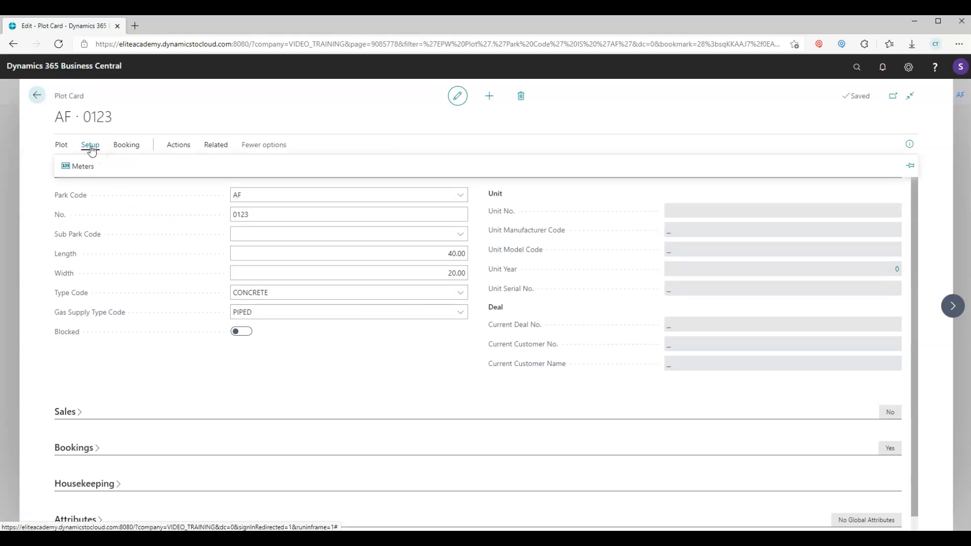
click(76, 167)
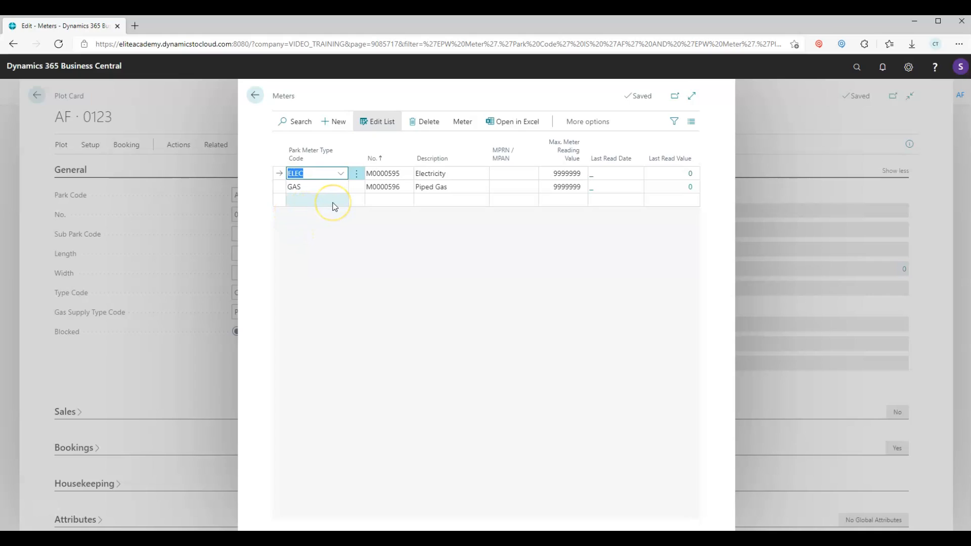
Add a meter of type WATER to the plot, keeping the default description and maximum reading and leaving its number blank for automatic assignment.
click(337, 127)
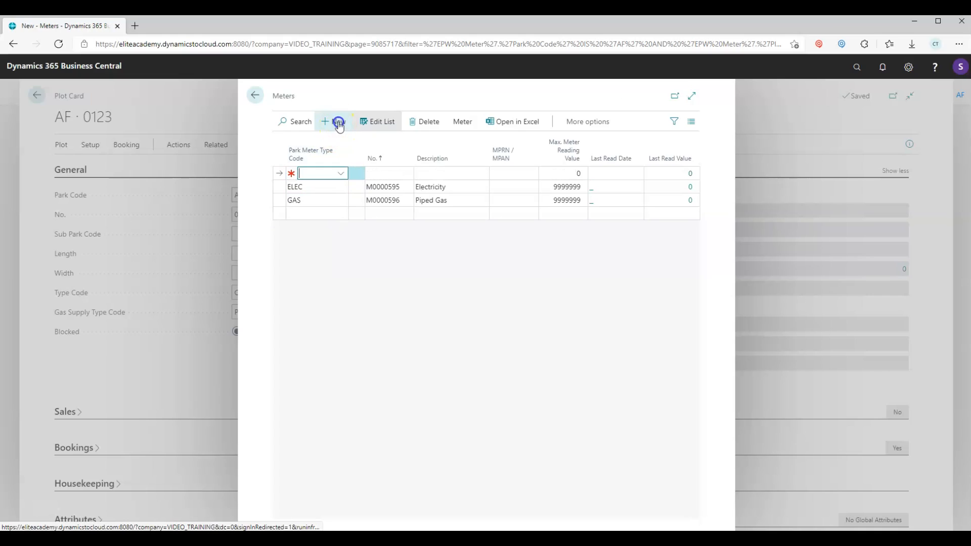
click(342, 175)
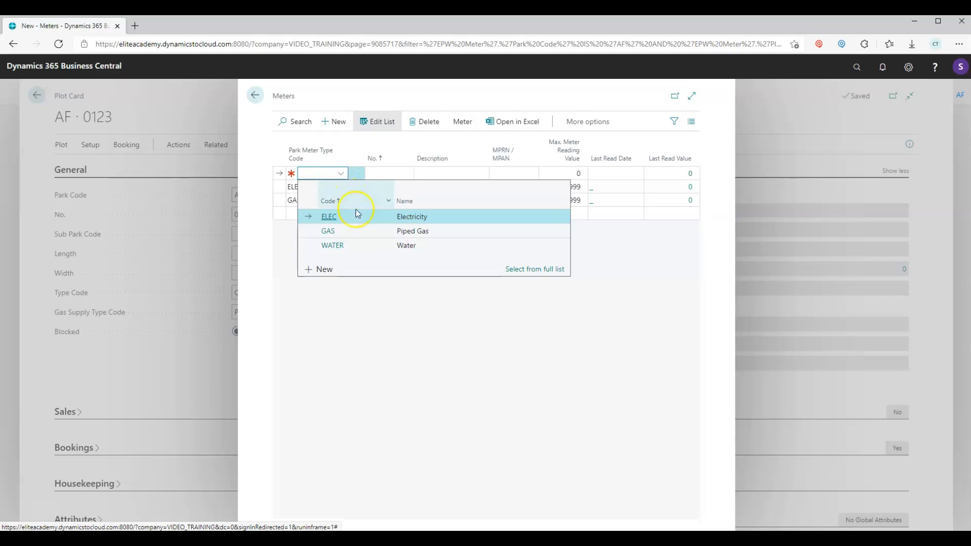
click(365, 249)
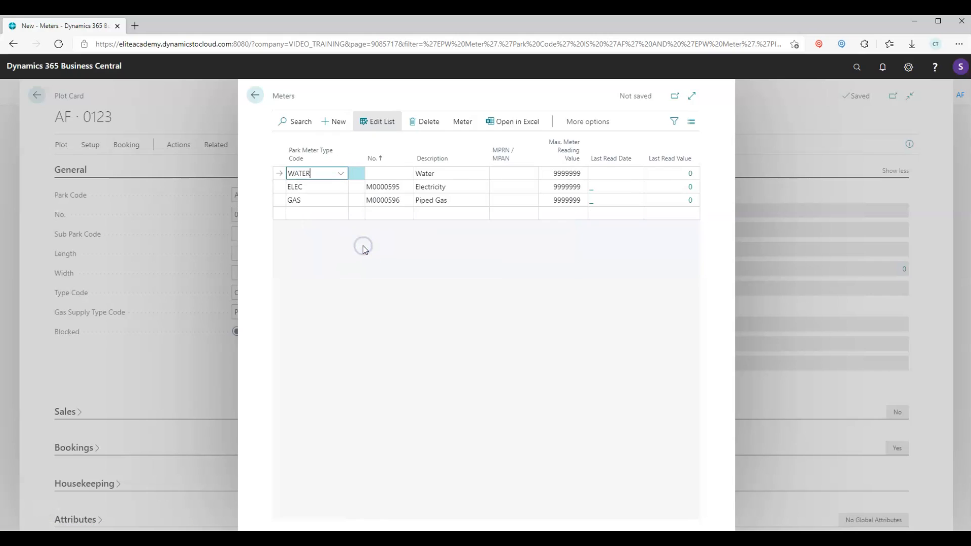
key(Tab)
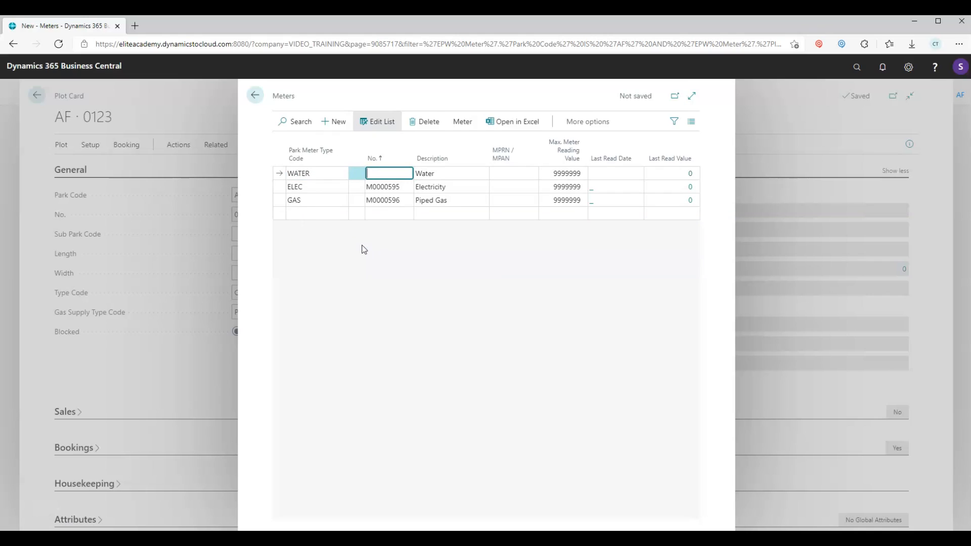
key(Tab)
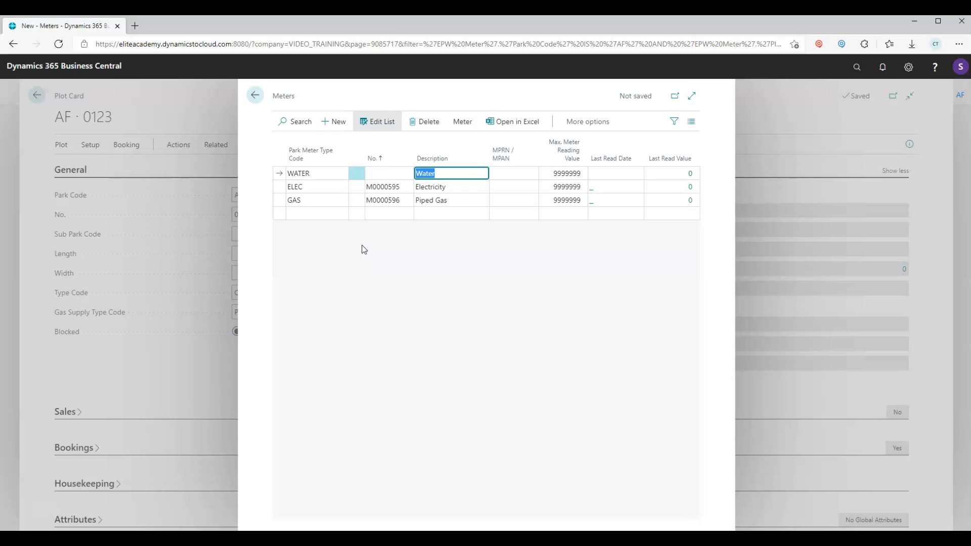
key(Tab)
key(Tab)
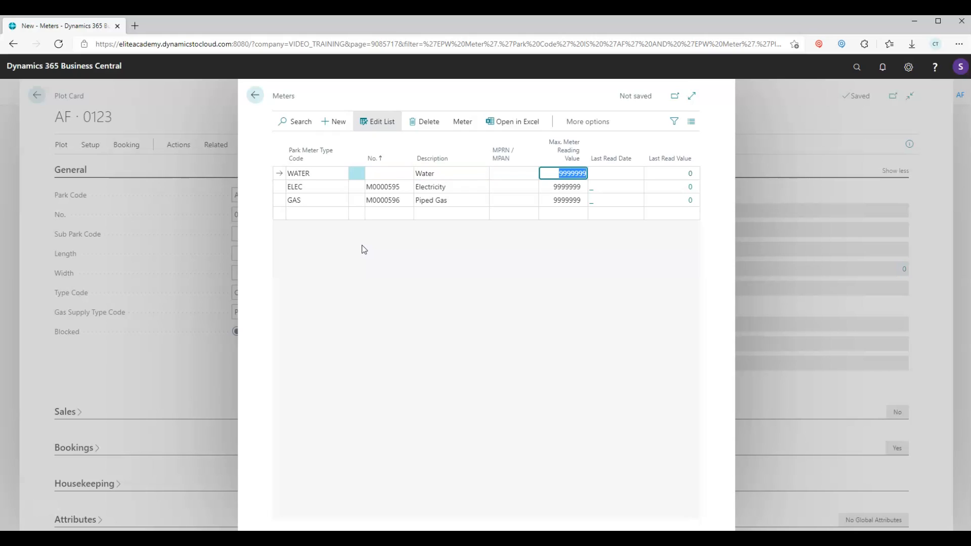
key(Down)
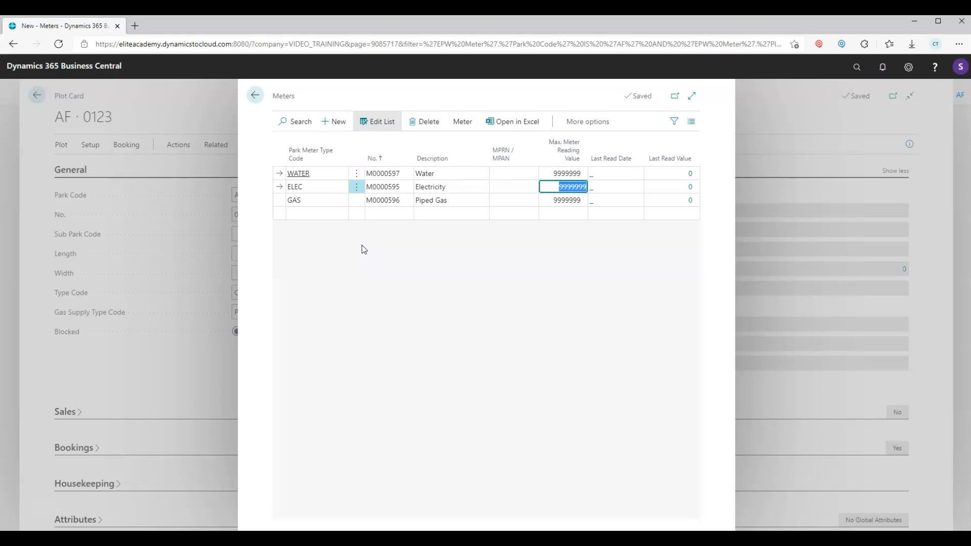
click(378, 177)
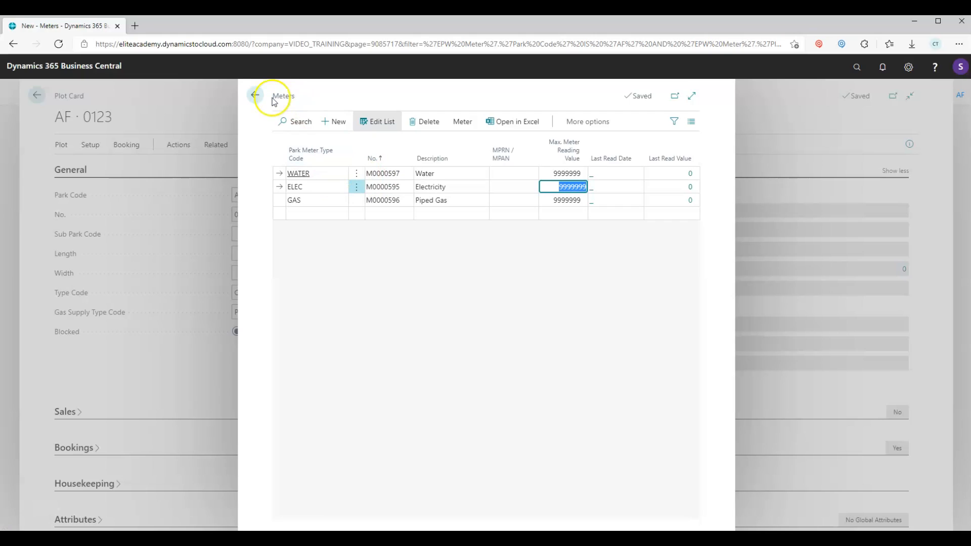
Leave the plot and open the Meter Reading Journal, checking its available batches while keeping the ELECTRIC batch.
click(255, 96)
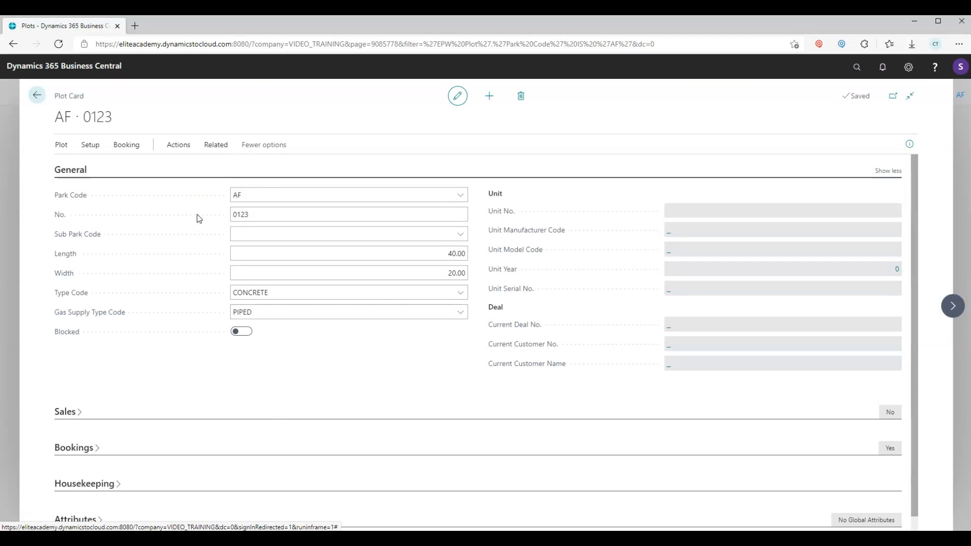
click(37, 100)
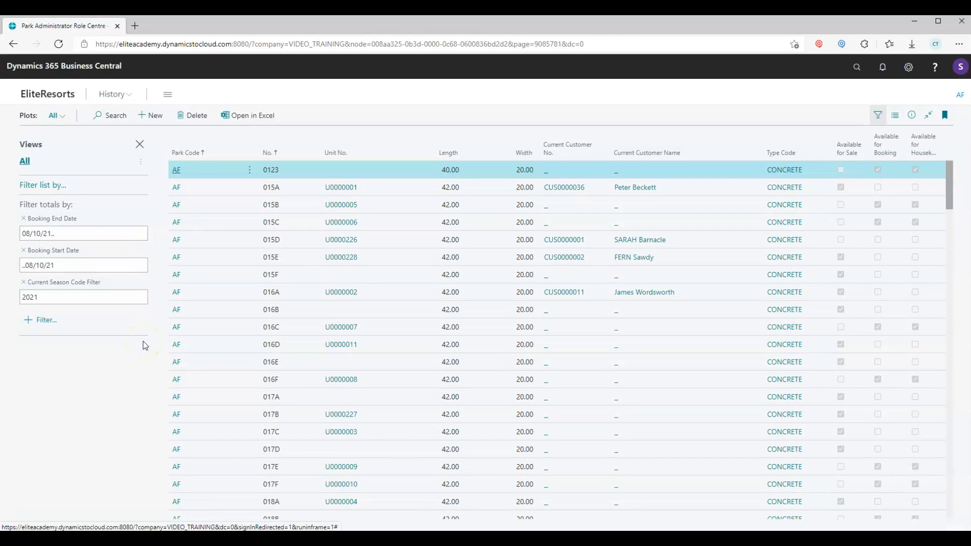
click(52, 97)
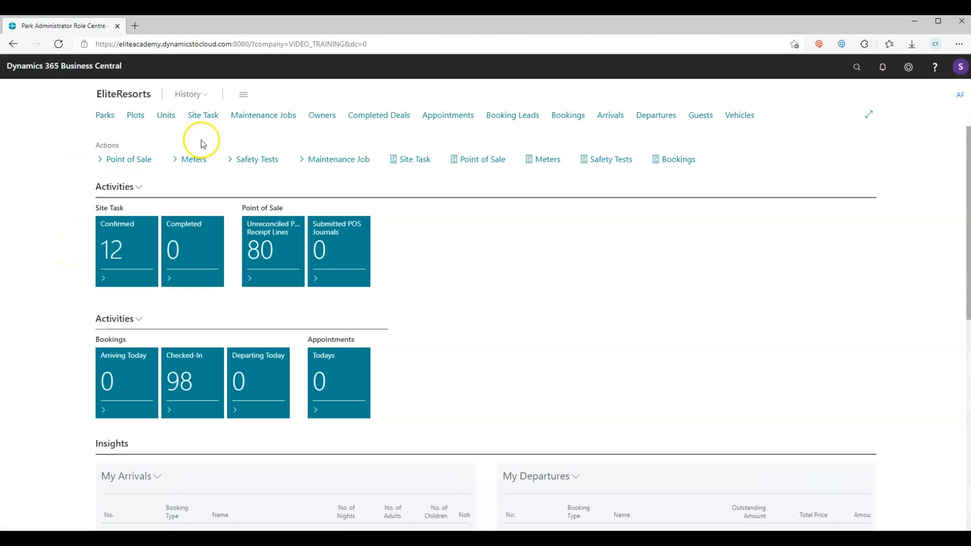
click(212, 161)
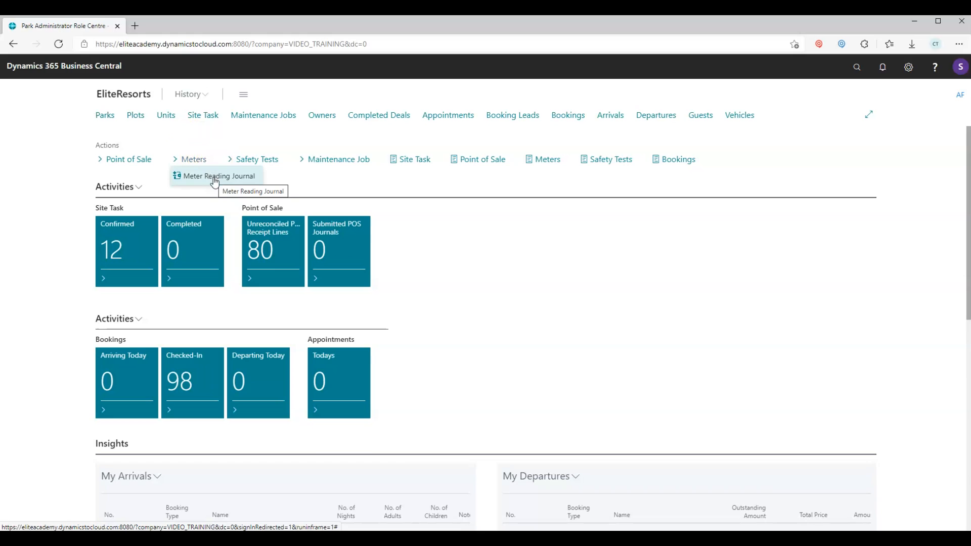
click(214, 177)
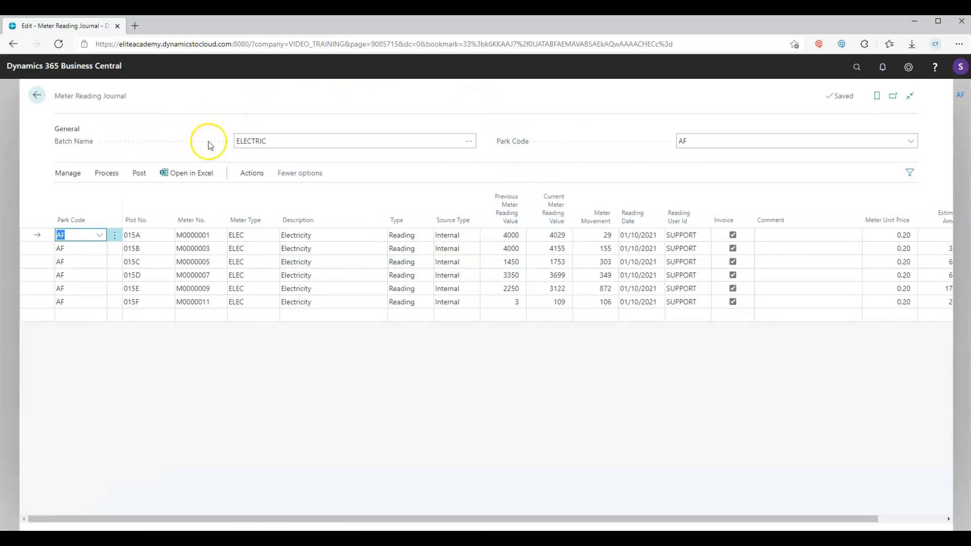
click(469, 141)
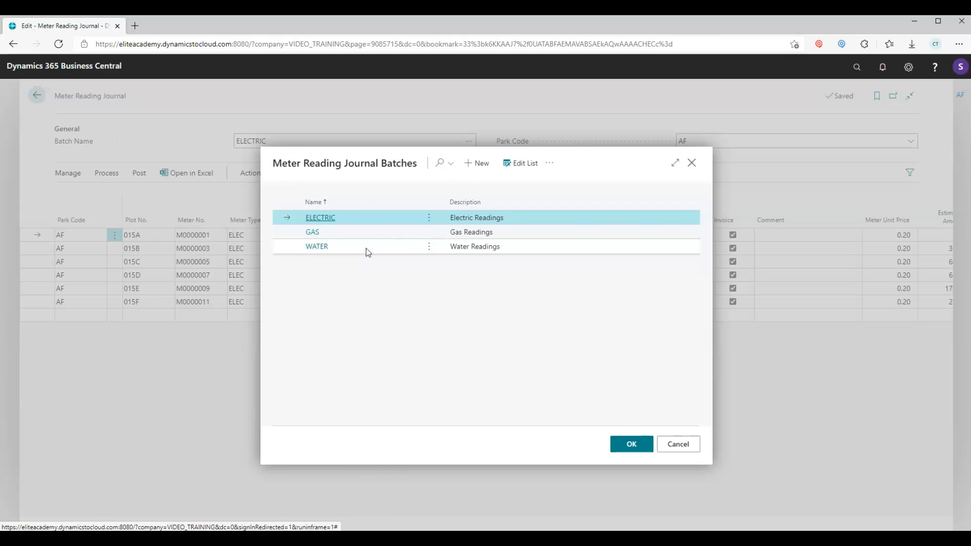
click(667, 444)
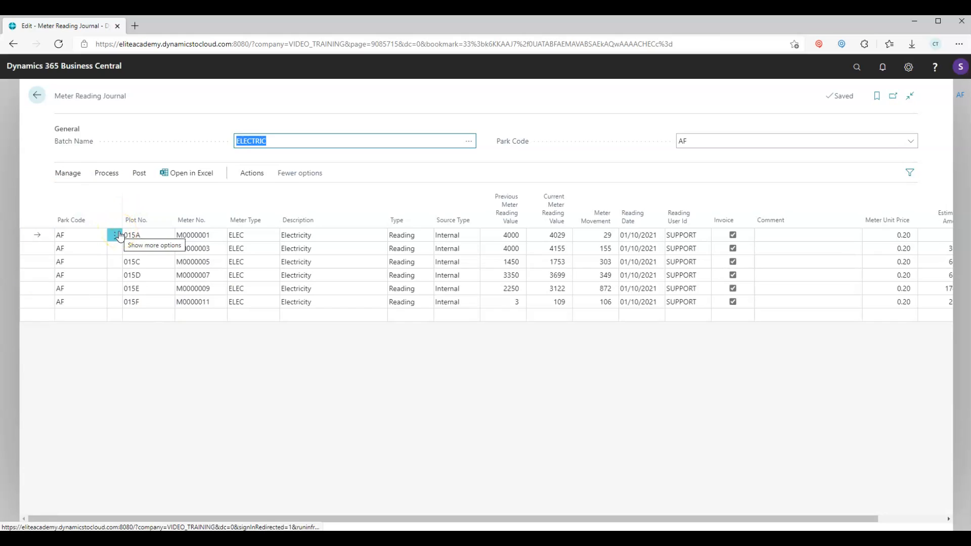
Delete all reading lines, plots 015A to 015F, from the ELECTRIC batch of the journal.
click(117, 235)
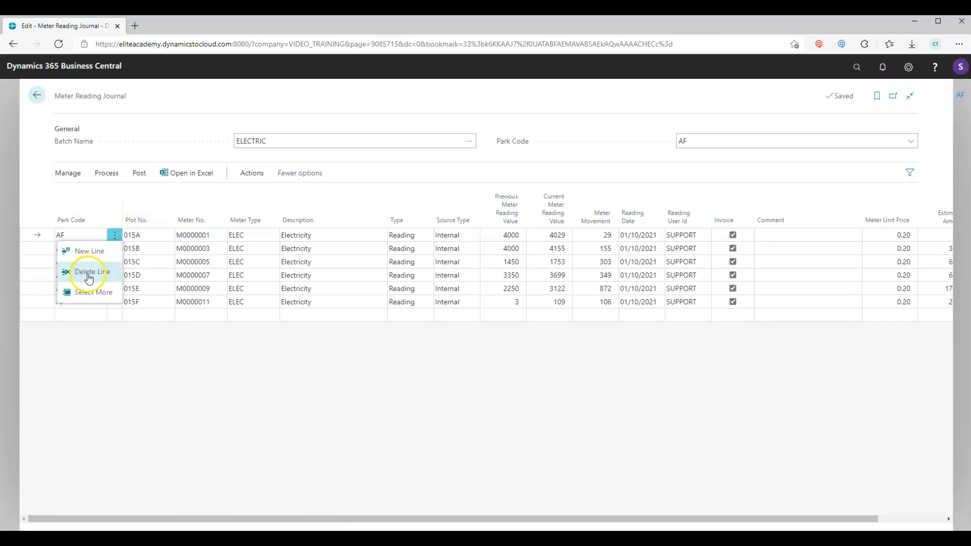
click(83, 292)
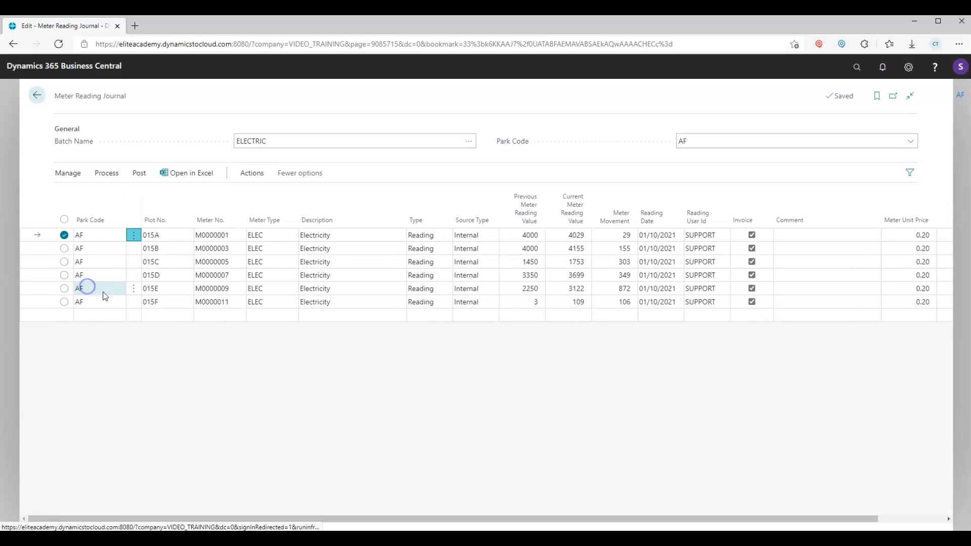
click(135, 300)
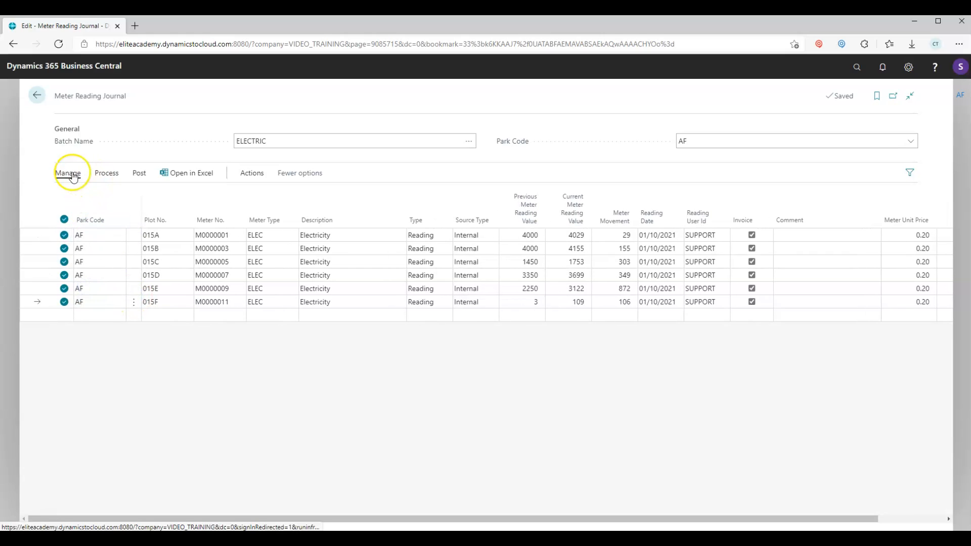
click(69, 174)
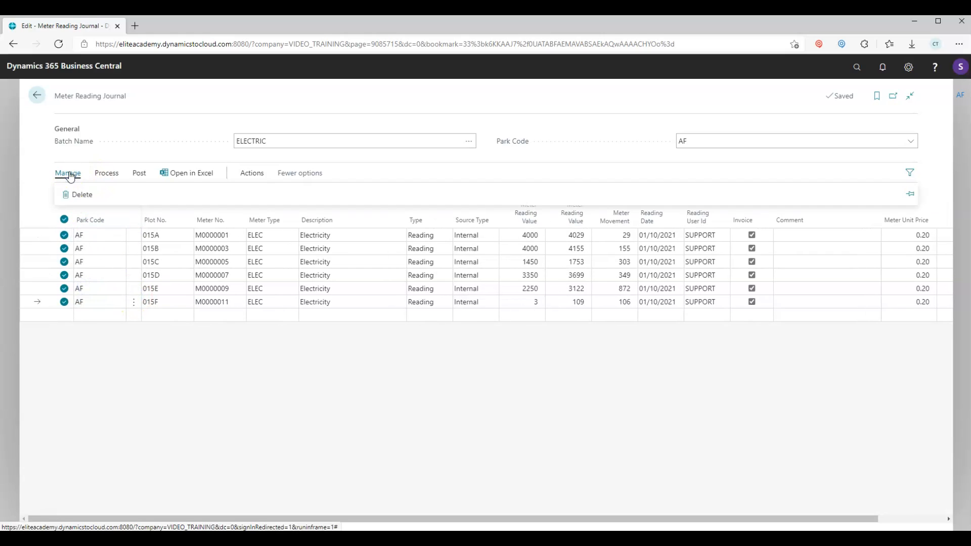
click(79, 195)
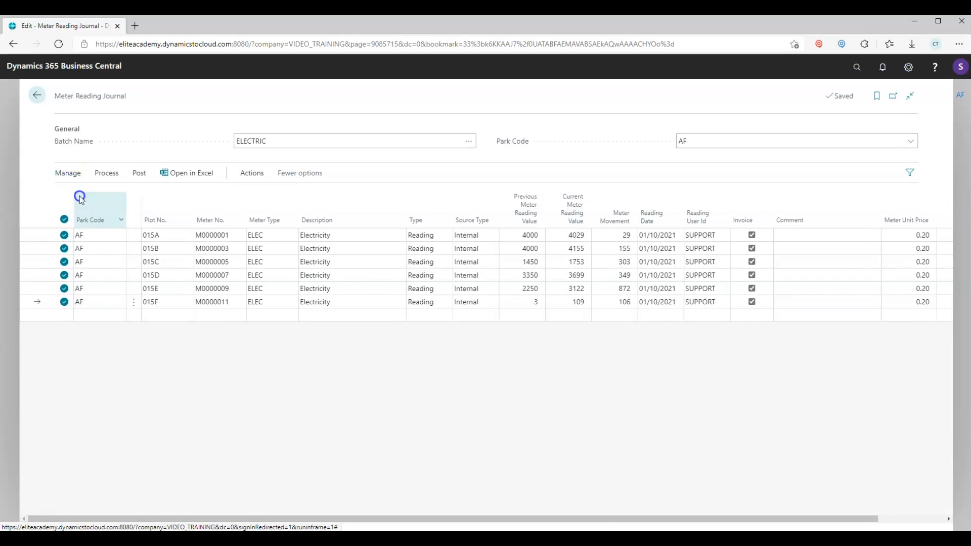
click(532, 330)
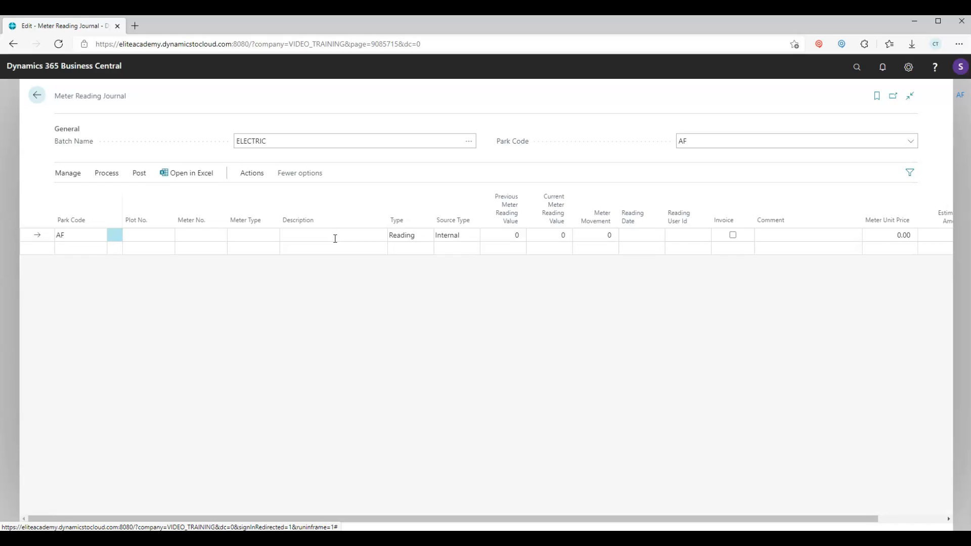
Switch the journal to the WATER batch and fill its first line with plot 0123 and that plot's water meter M0000597.
click(469, 140)
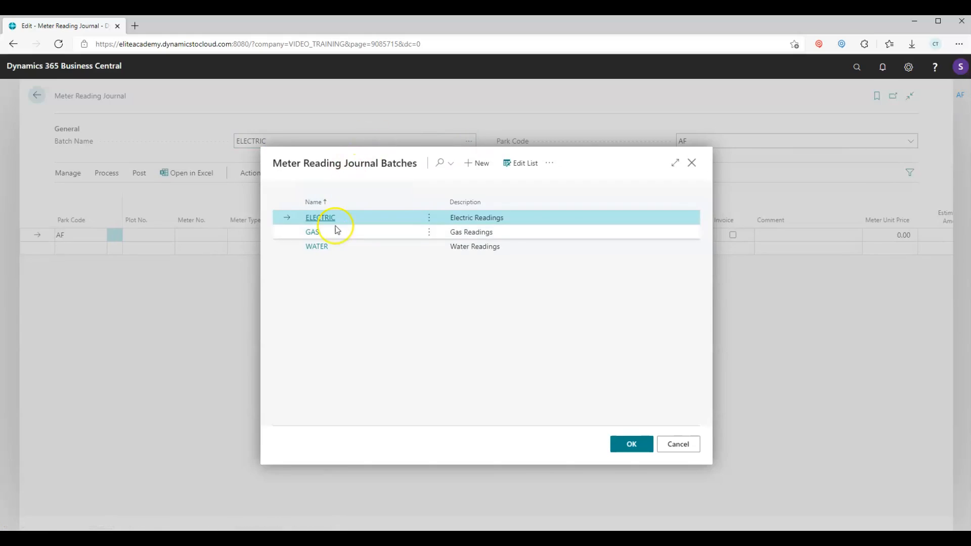
click(316, 246)
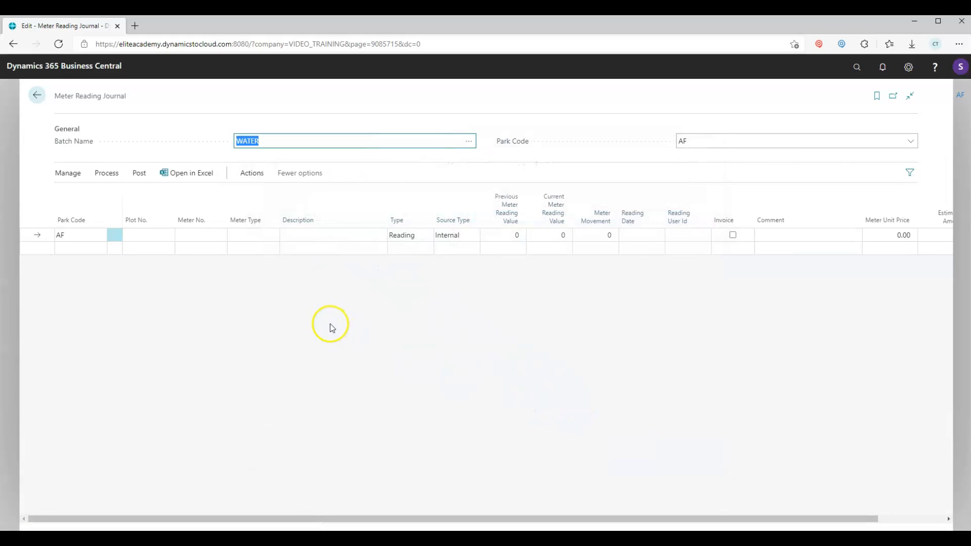
click(138, 235)
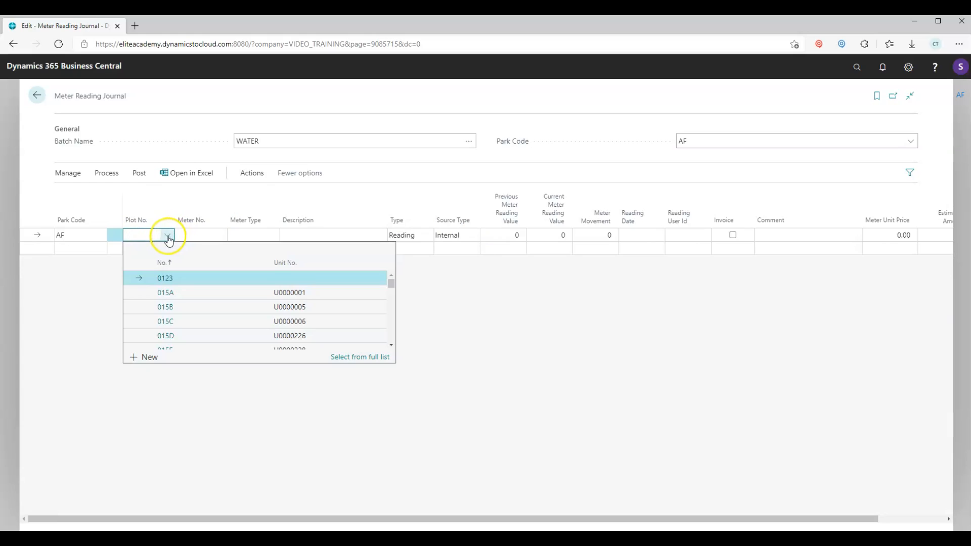
click(165, 279)
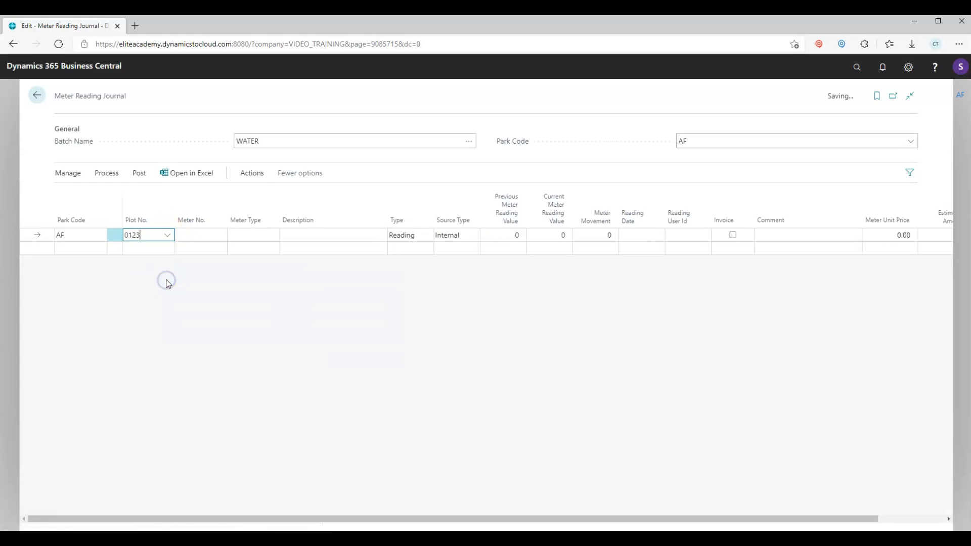
click(197, 261)
click(220, 235)
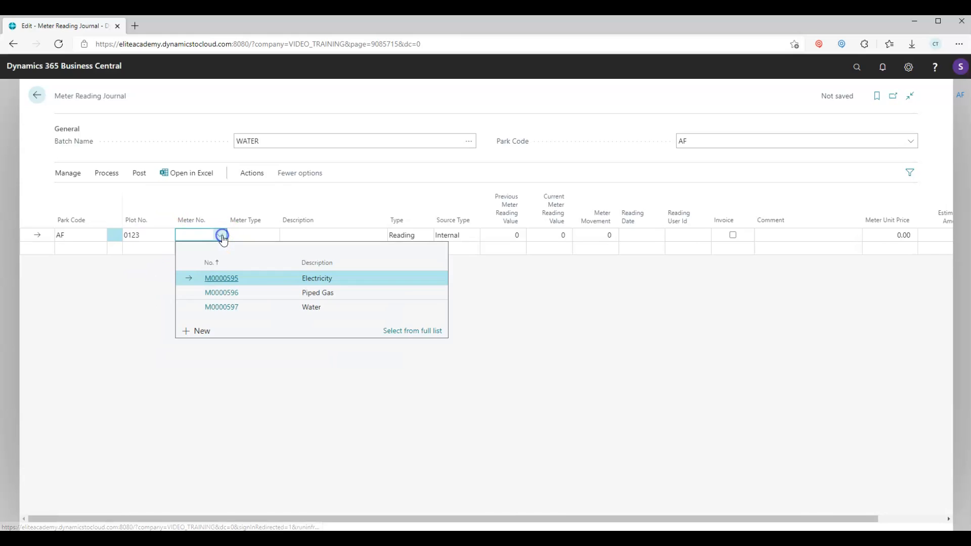
click(231, 306)
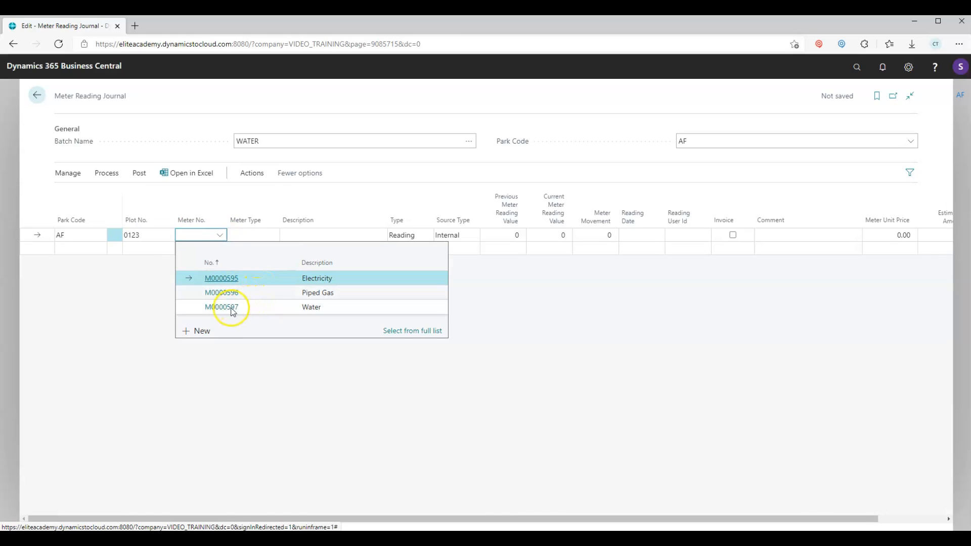
key(Tab)
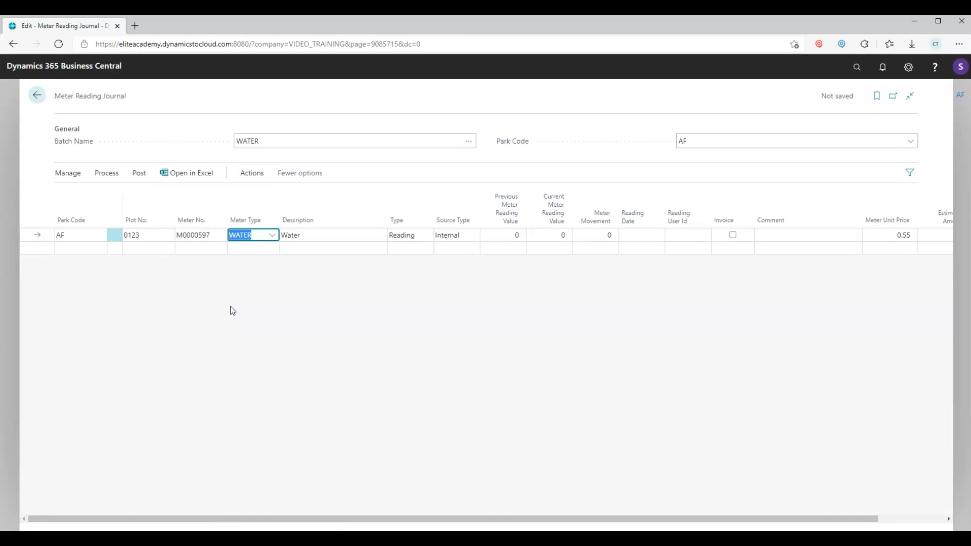
key(Tab)
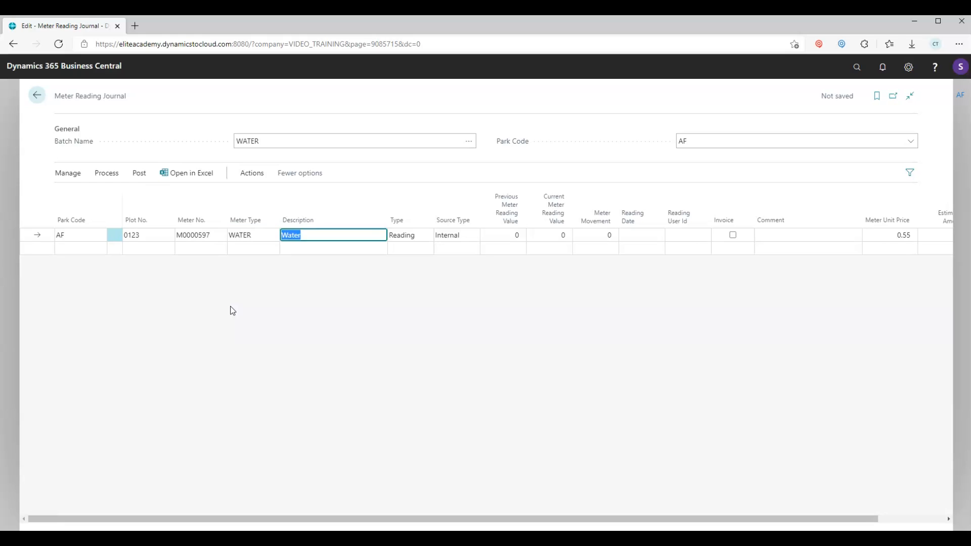
key(Tab)
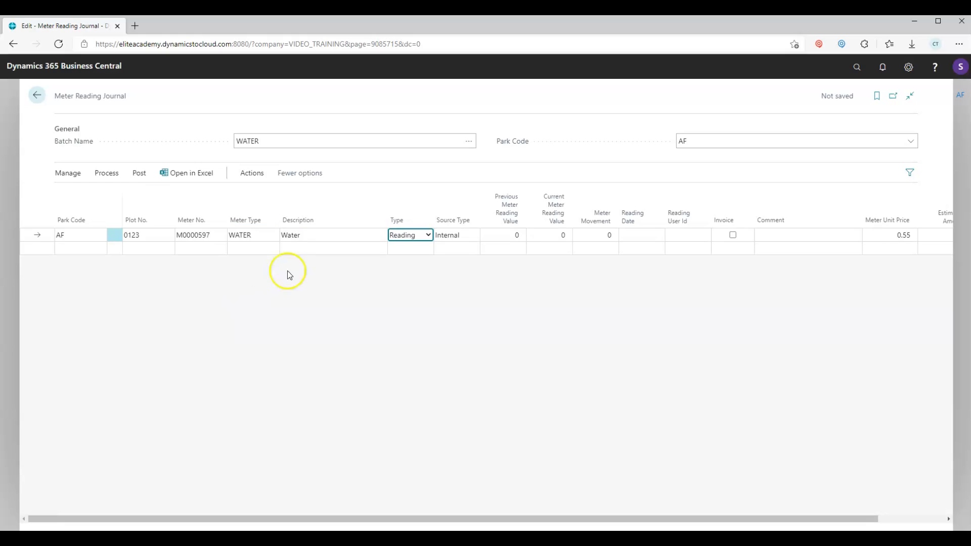
Set the water reading line's type to Opening and keep Internal as its source type.
click(430, 236)
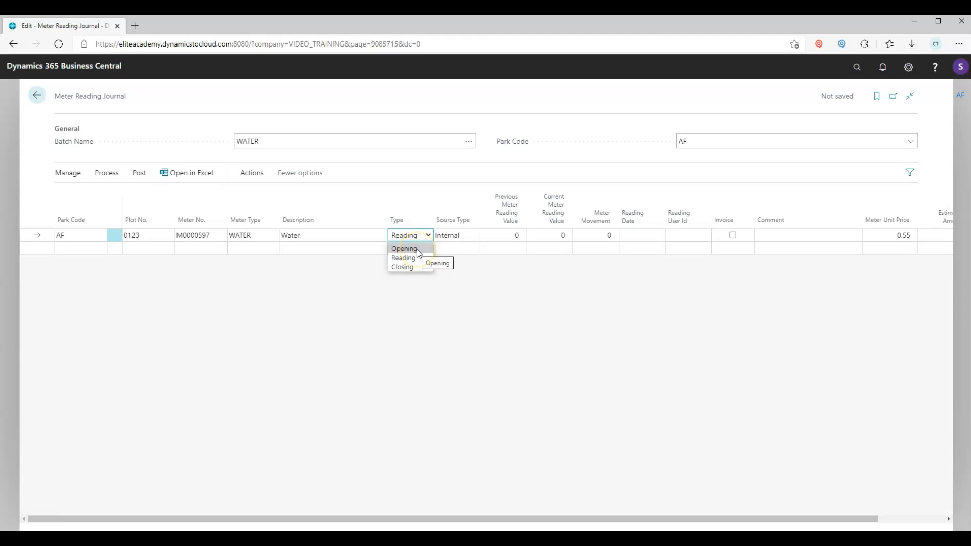
click(417, 250)
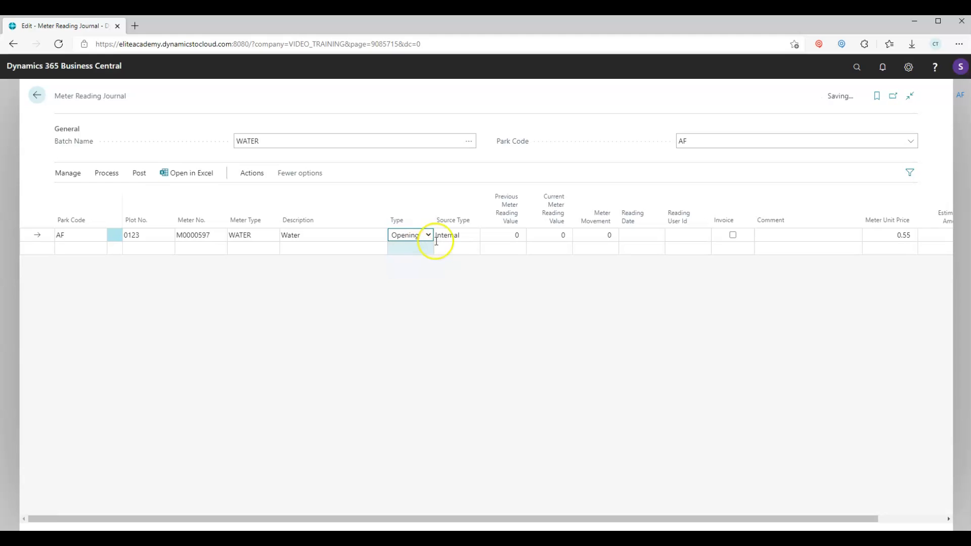
click(474, 238)
click(475, 236)
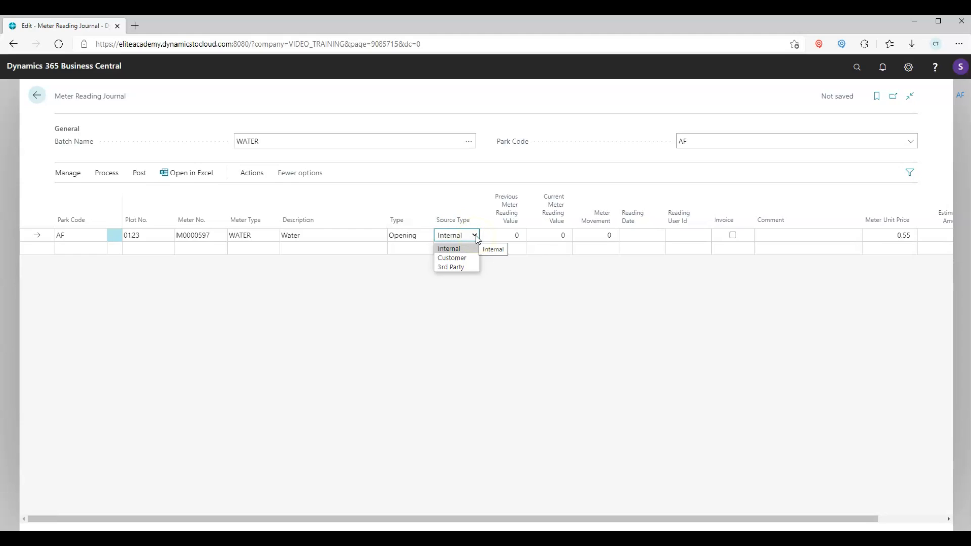
click(476, 236)
Enter a current meter reading value of 5 on the line and set the reading date to 01/10/2021.
click(499, 240)
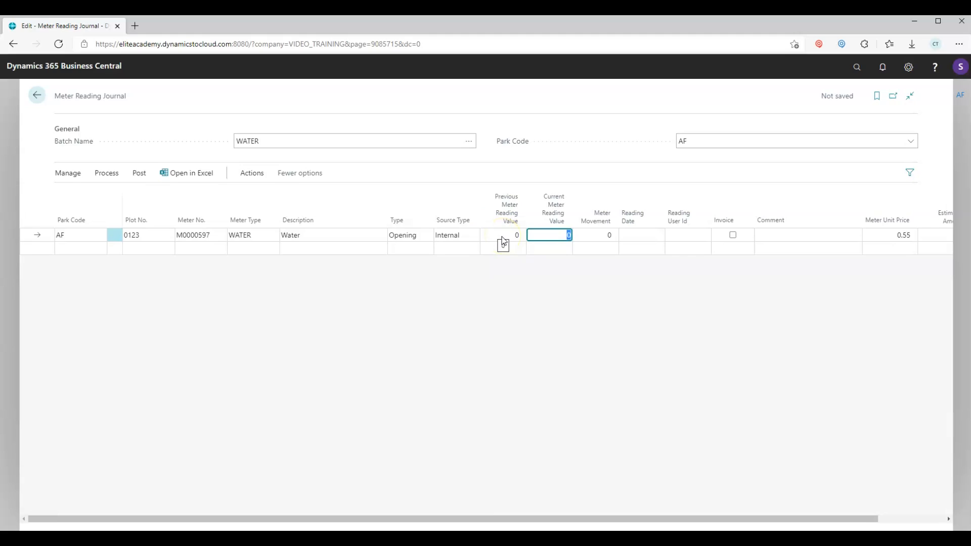
text(5)
key(Tab)
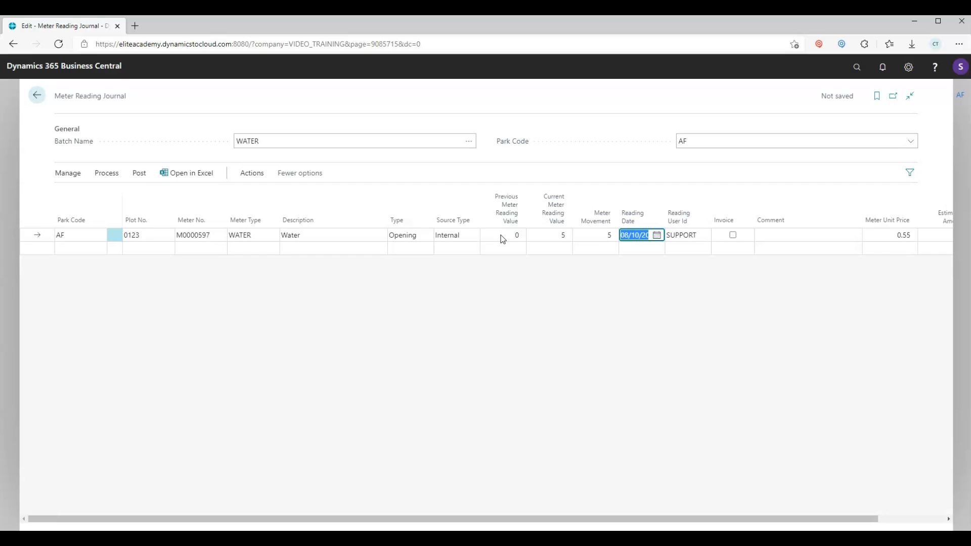
click(657, 235)
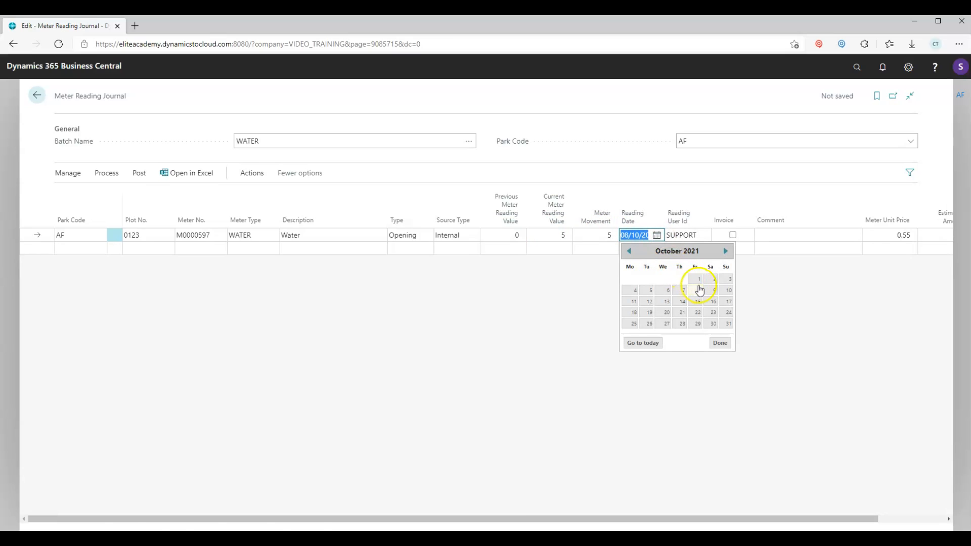
click(698, 279)
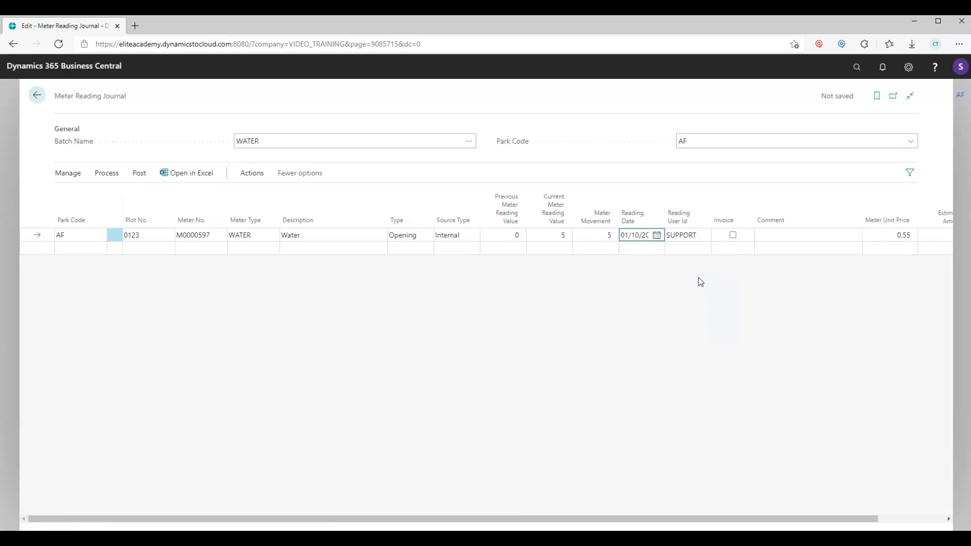
key(Tab)
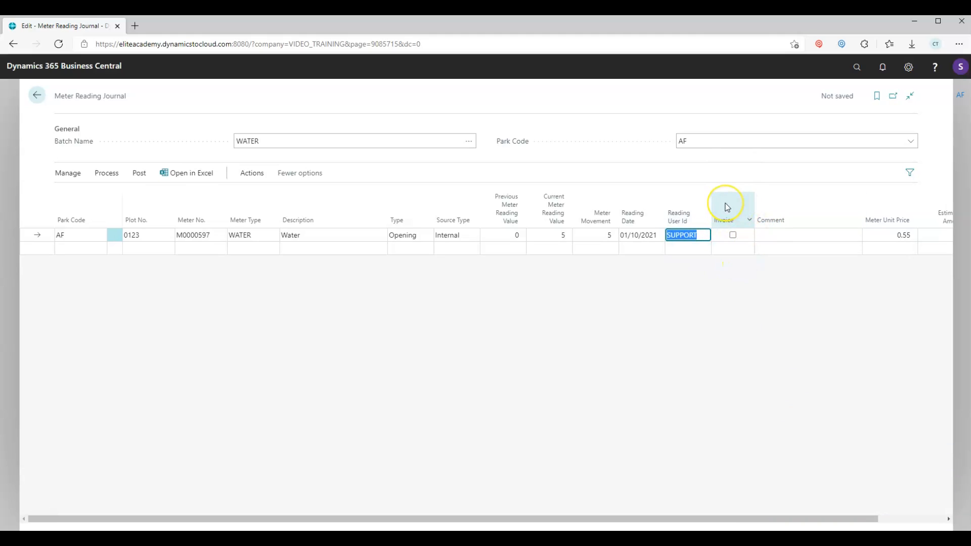
Review the line's invoice option, meter unit price and estimated amount, leaving the line not marked for invoicing.
click(734, 236)
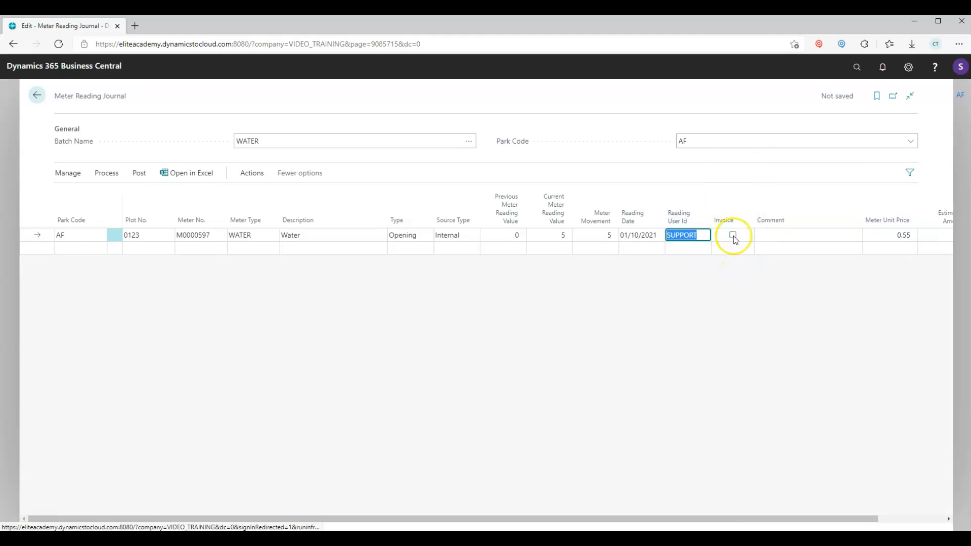
click(734, 236)
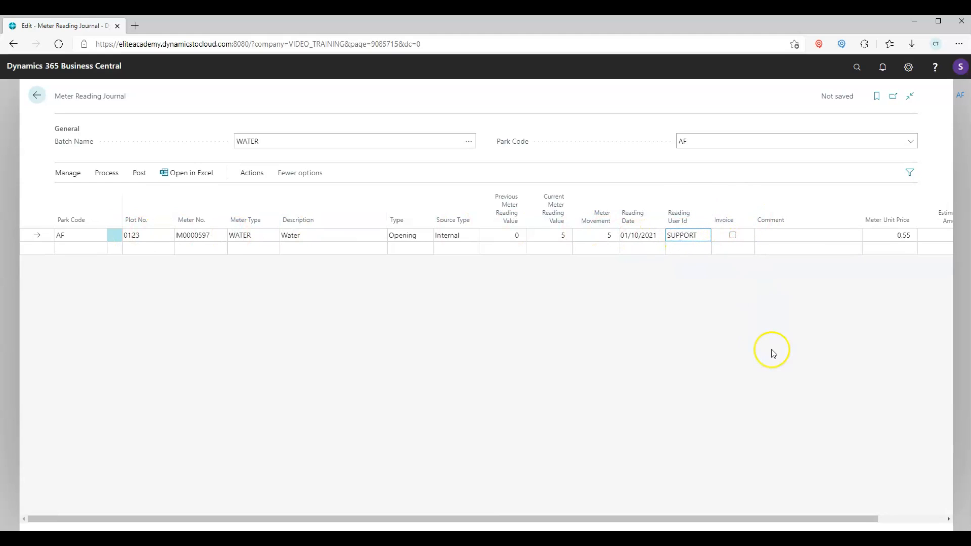
drag(785, 519, 856, 519)
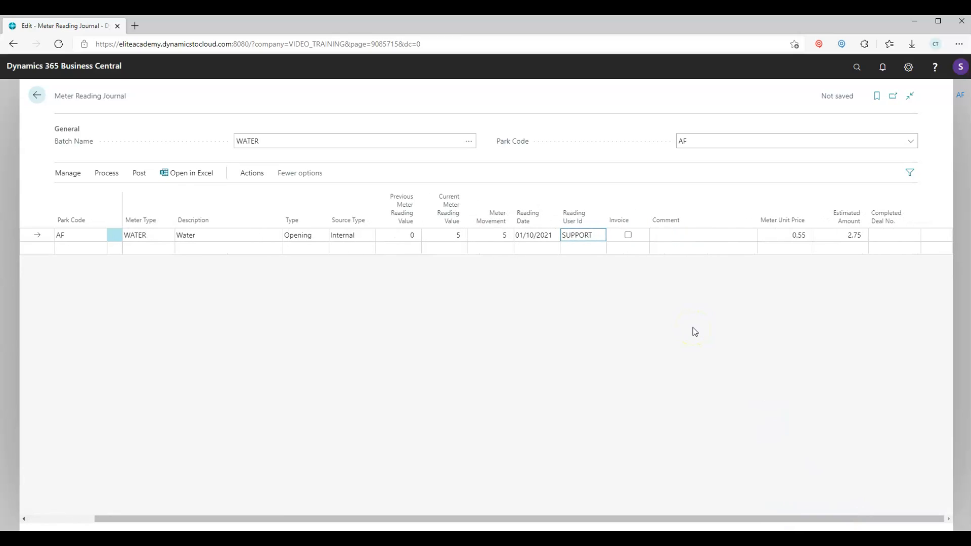
click(688, 328)
click(81, 519)
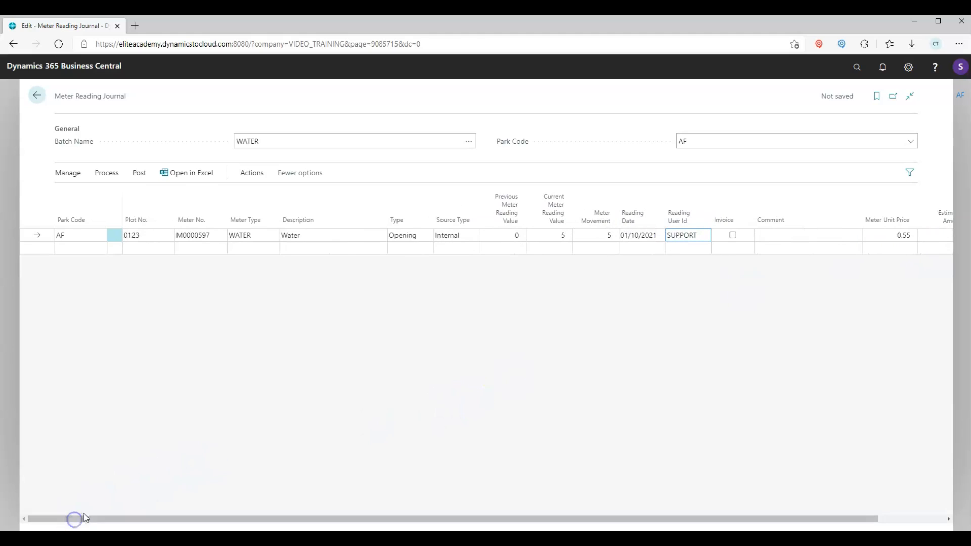
Post the opening reading line of the WATER batch and confirm the posting.
click(138, 178)
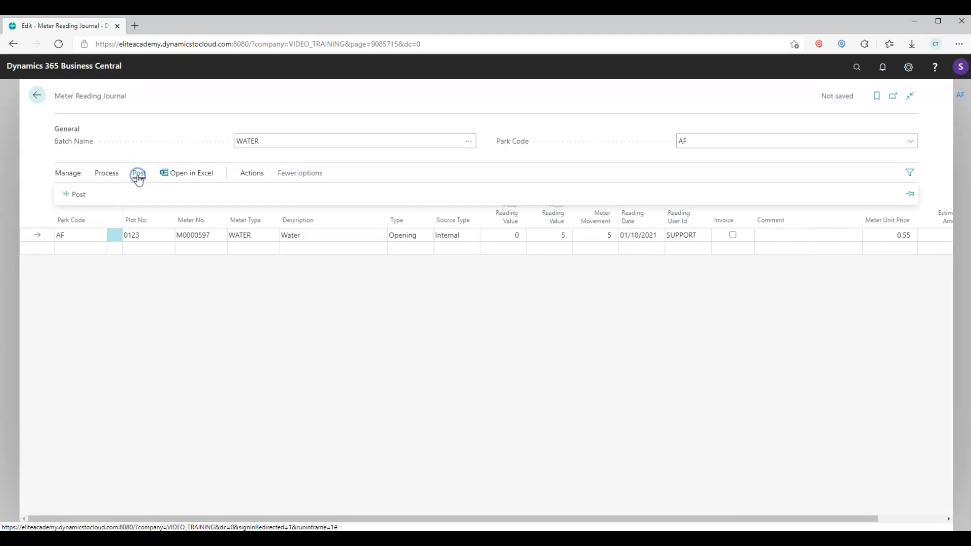
click(90, 196)
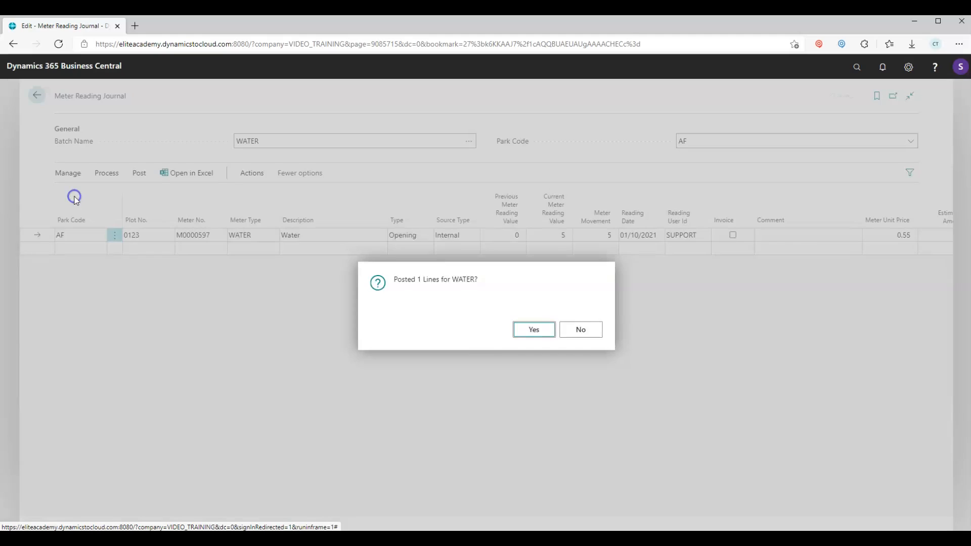
click(533, 330)
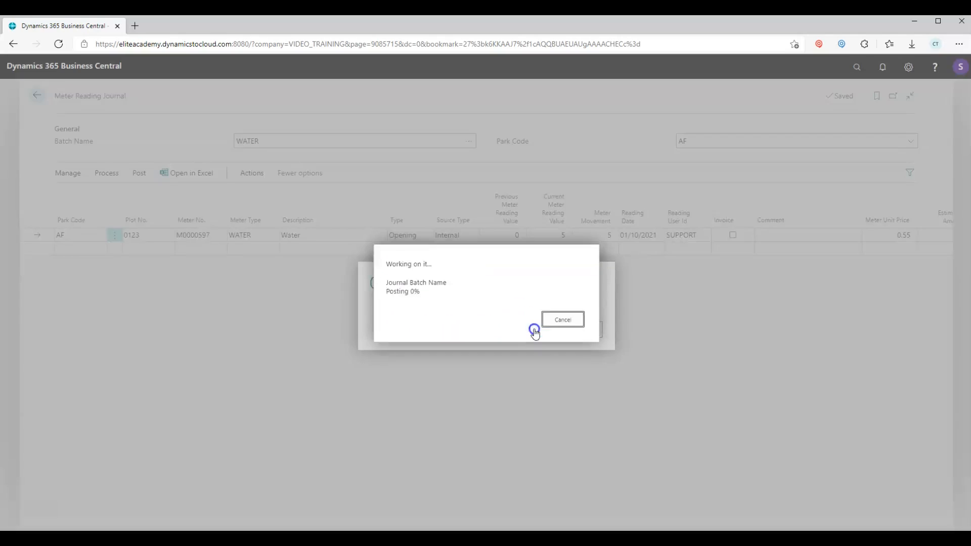
click(572, 330)
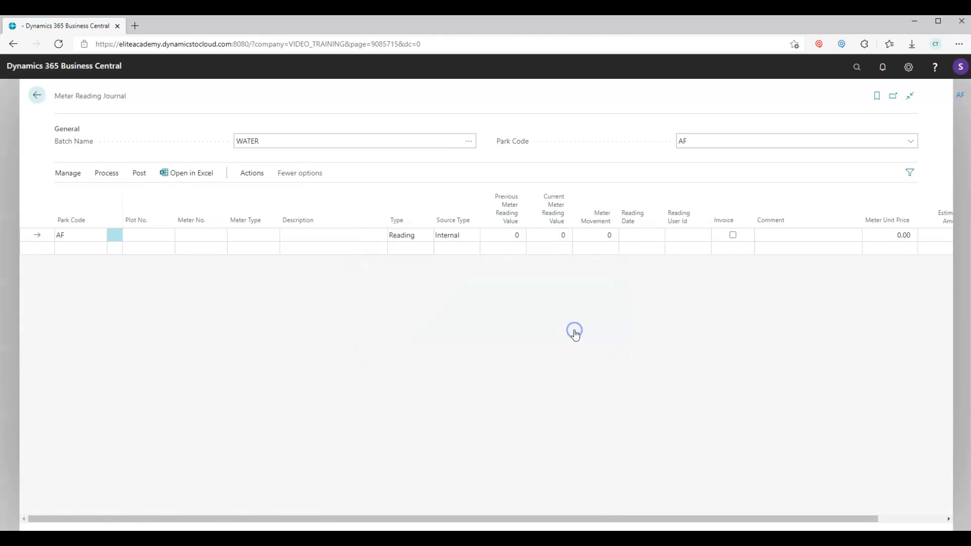
Switch the journal to the ELECTRIC batch and open the Populate Journal options for it.
click(469, 142)
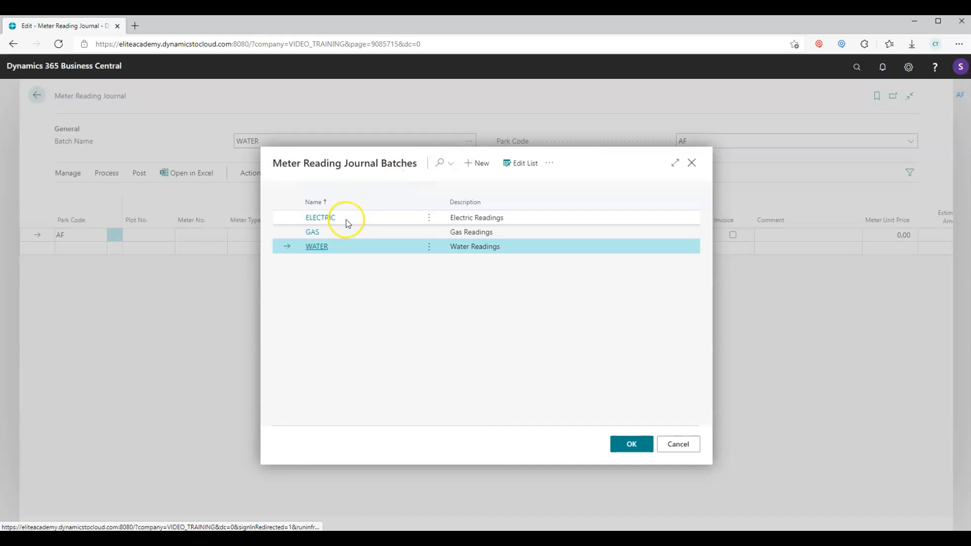
click(346, 220)
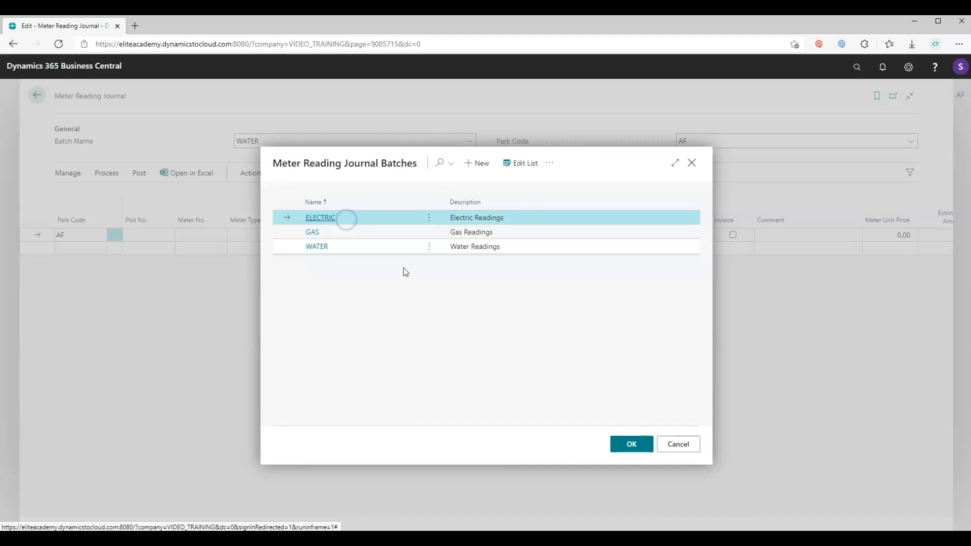
click(633, 452)
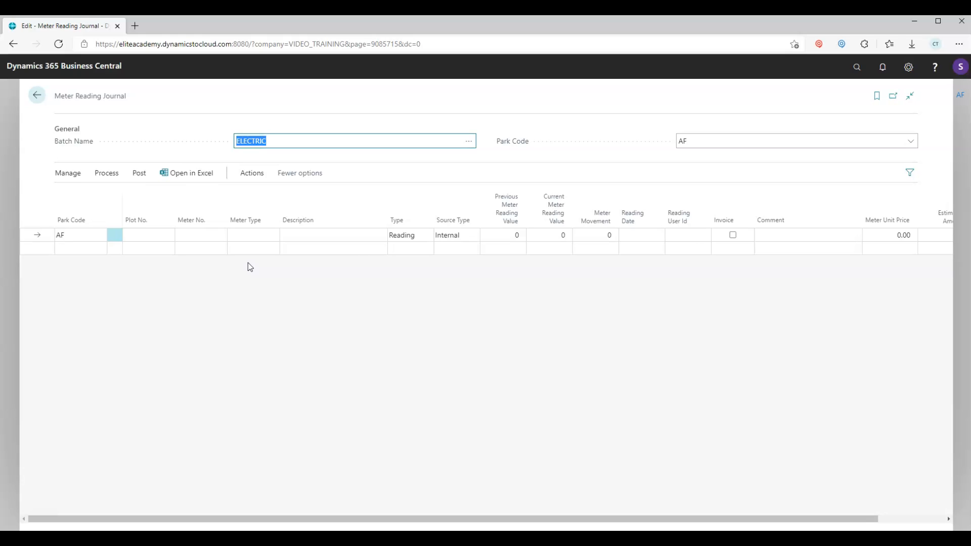
click(103, 175)
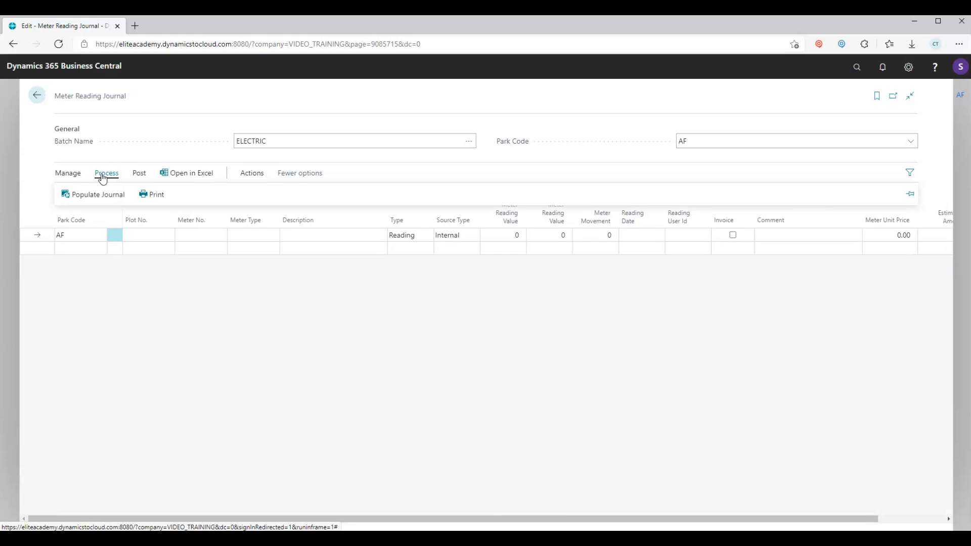
click(90, 198)
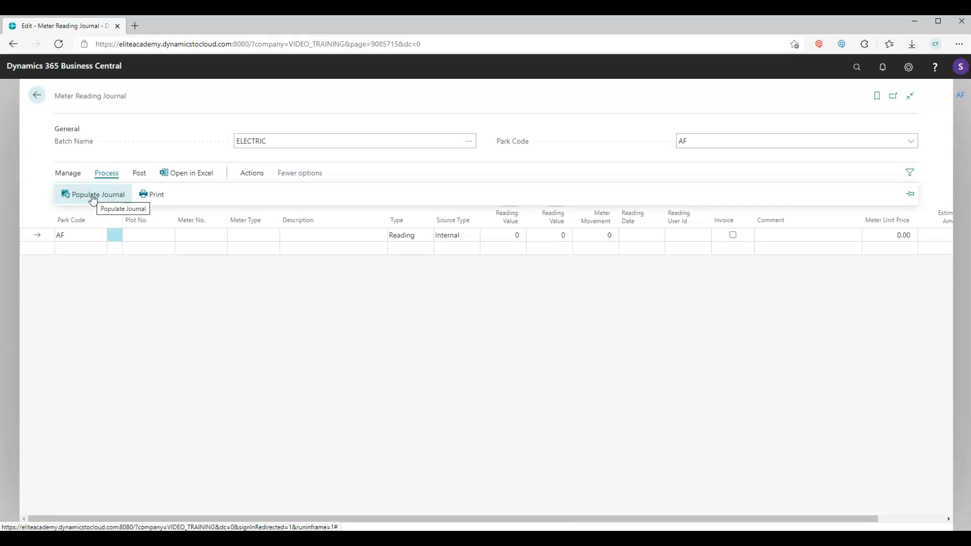
click(93, 199)
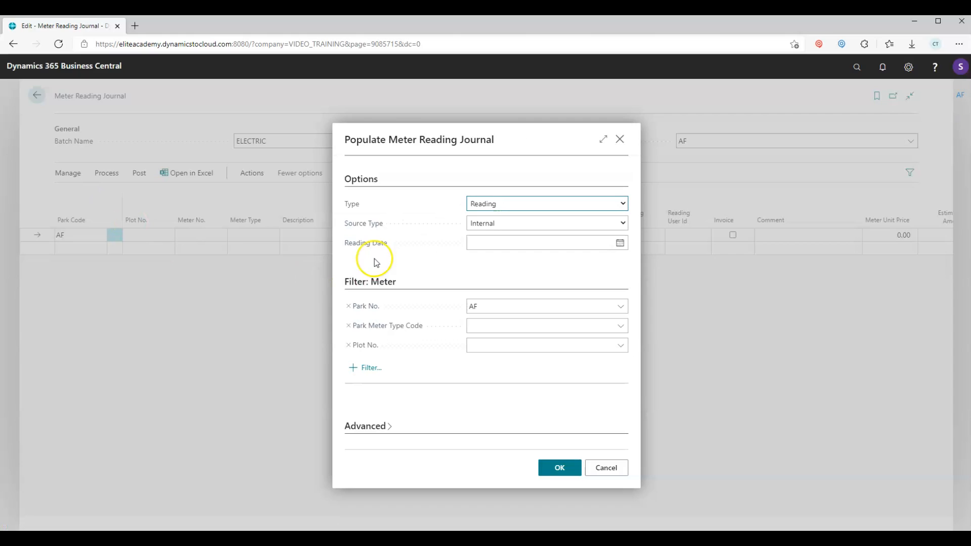
Choose Reading as the type and Internal as the source type for populating the journal.
click(624, 204)
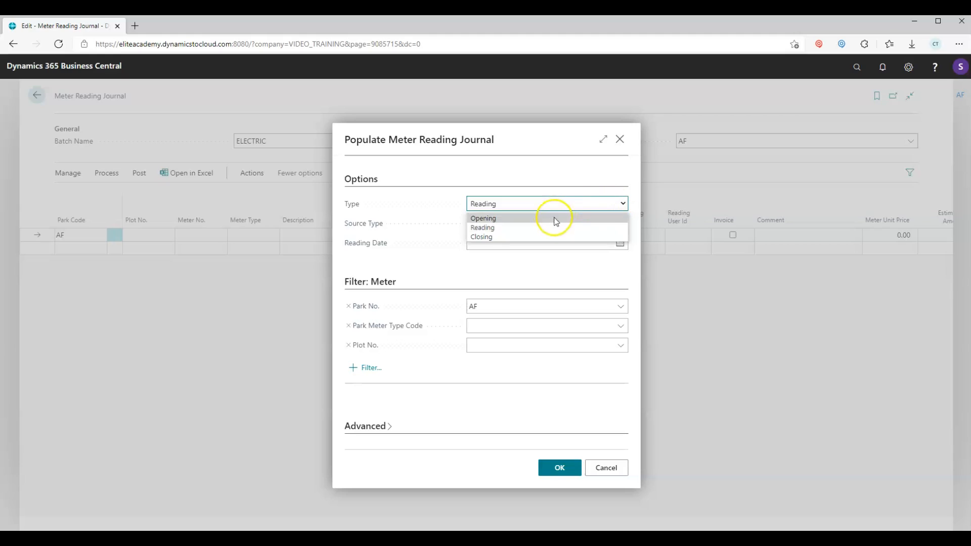
click(511, 229)
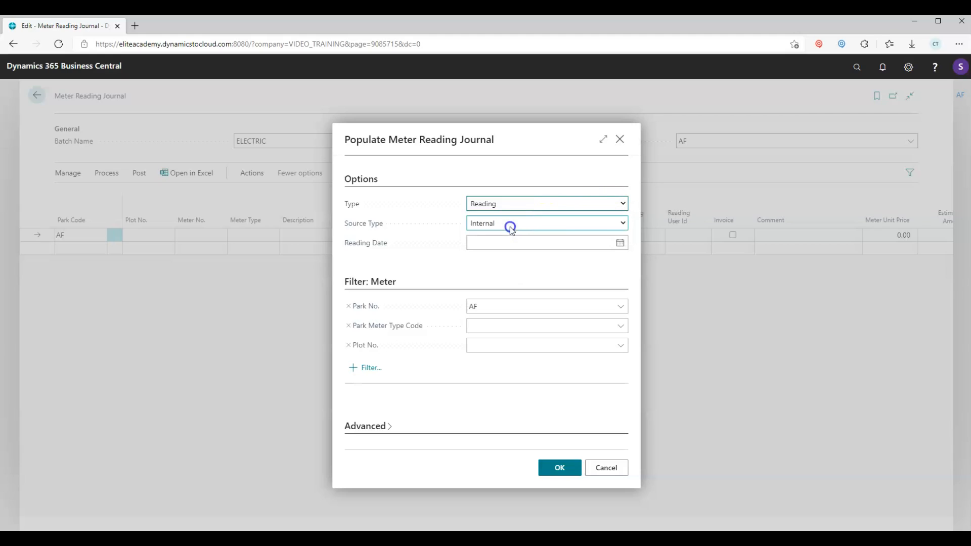
click(622, 227)
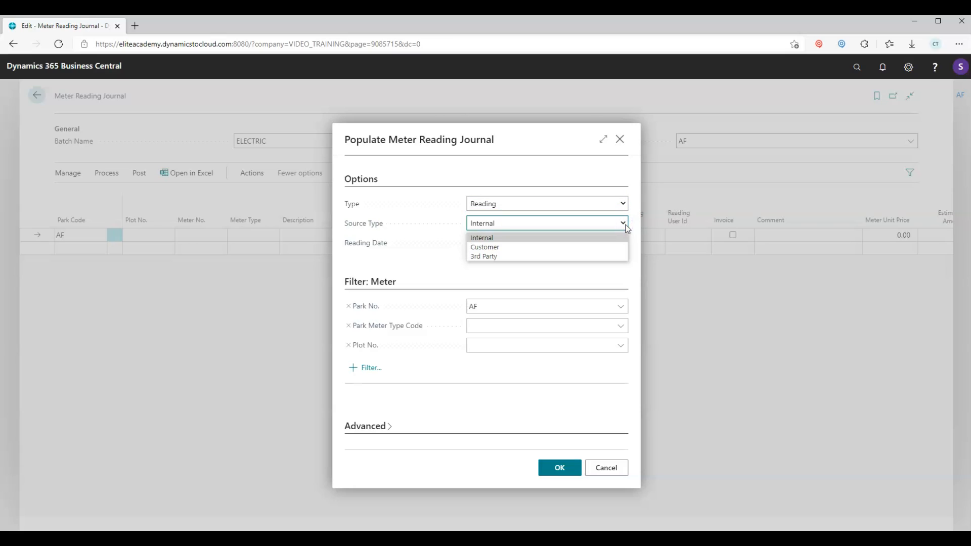
click(504, 238)
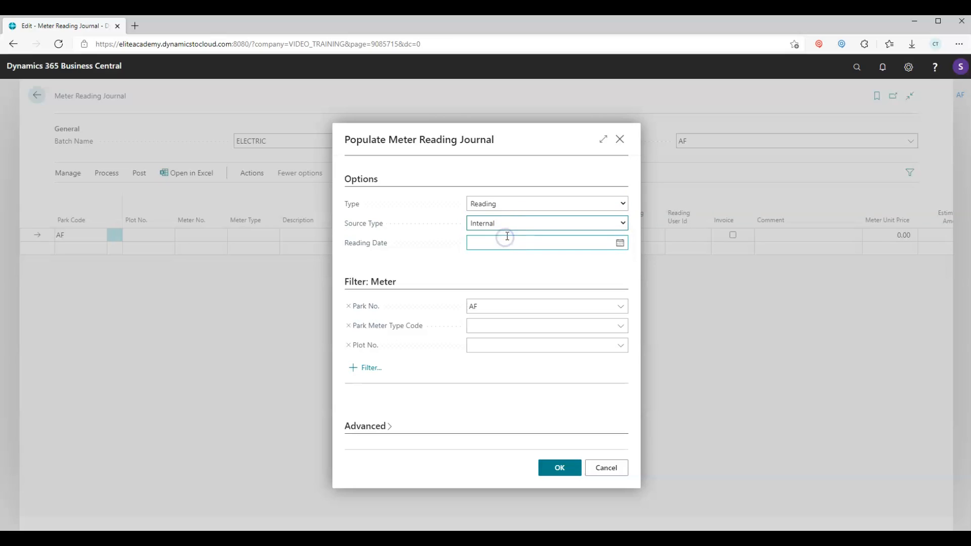
Set the reading date to 01/10/2021 and filter the park meter type to ELEC, keeping park AF.
click(619, 243)
click(543, 289)
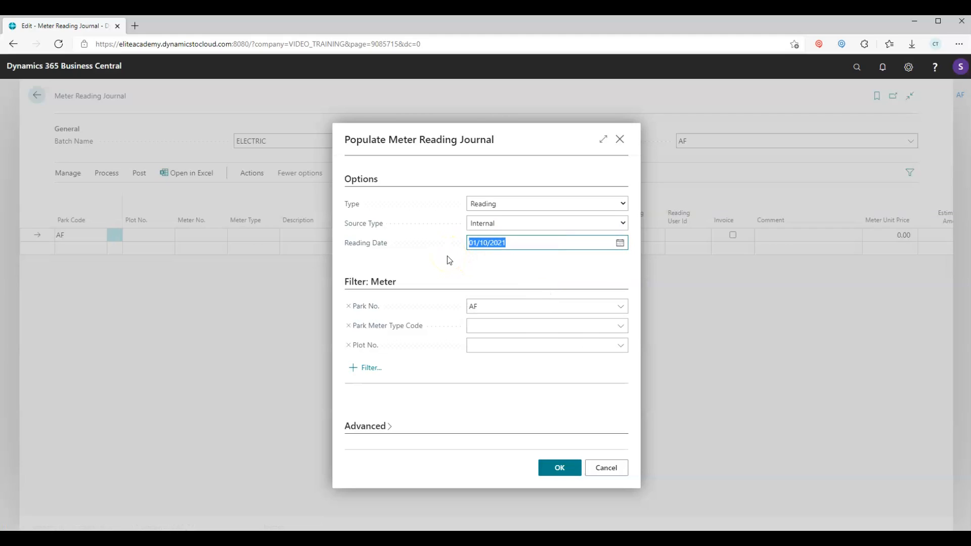
click(616, 332)
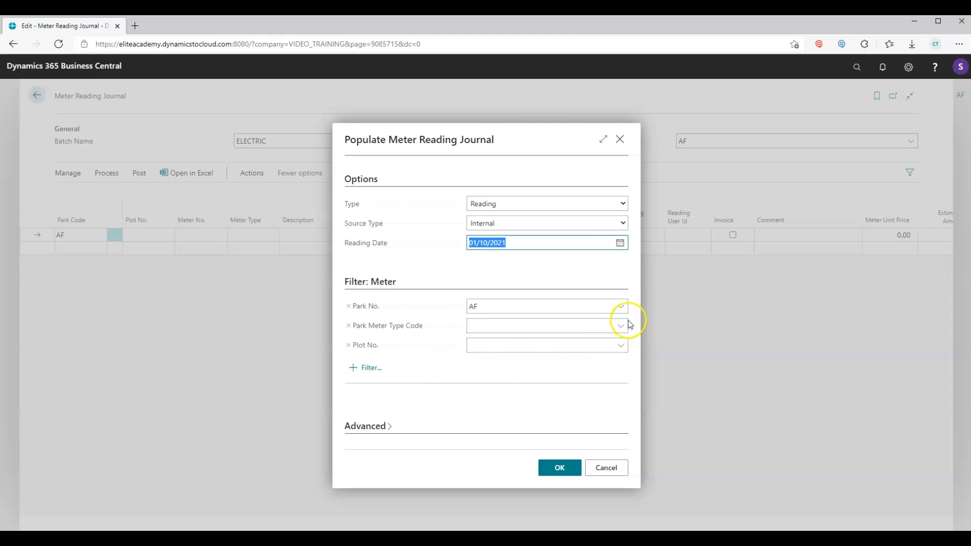
click(609, 309)
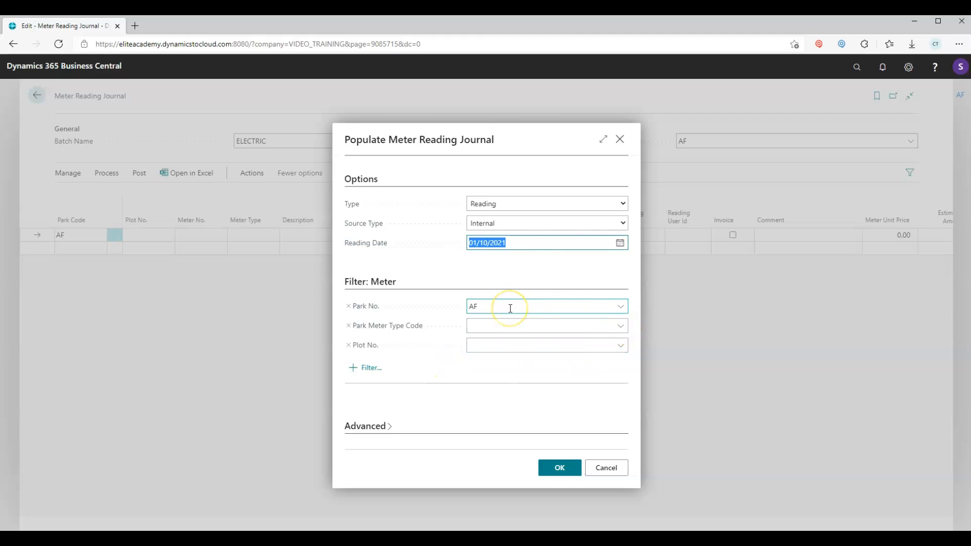
click(621, 330)
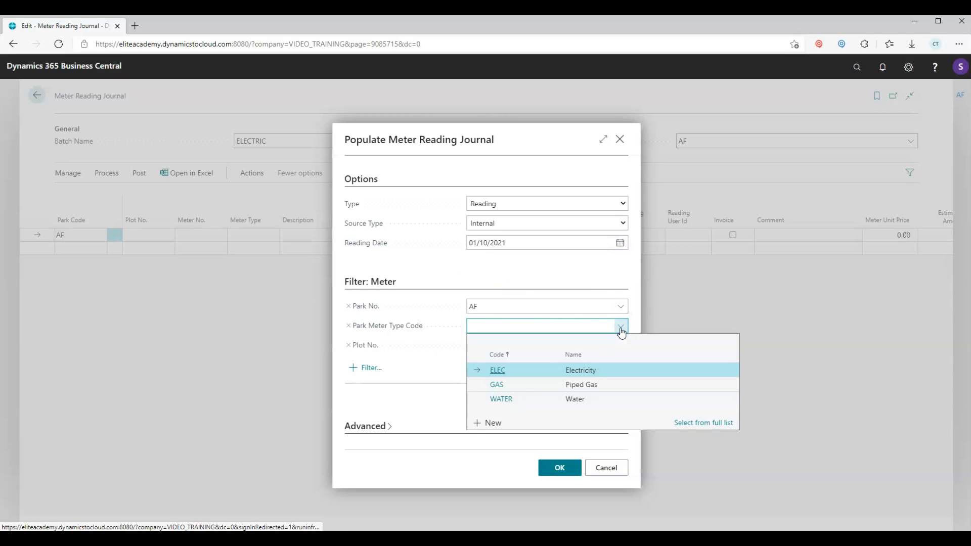
click(521, 373)
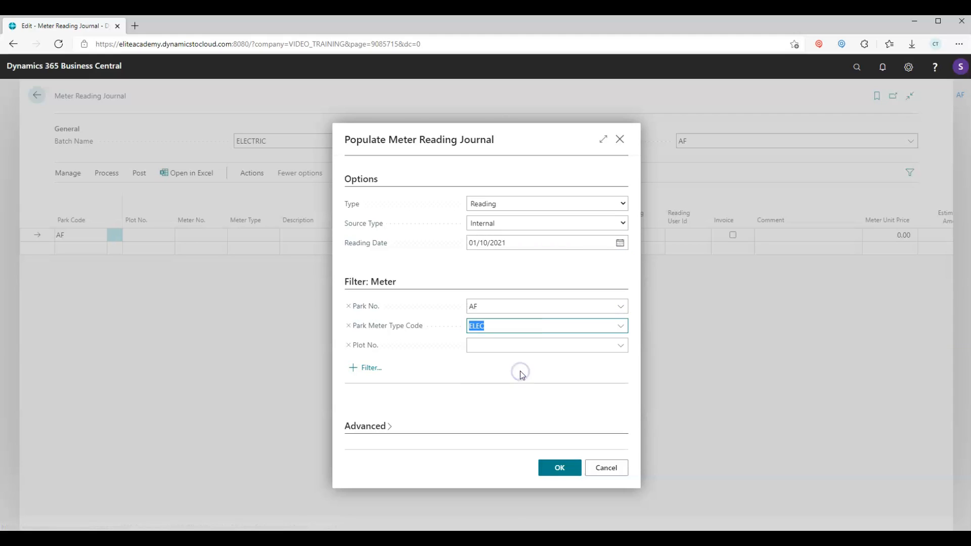
Limit the plots to the range 0123..015D and populate the journal with the chosen options and filters.
click(621, 348)
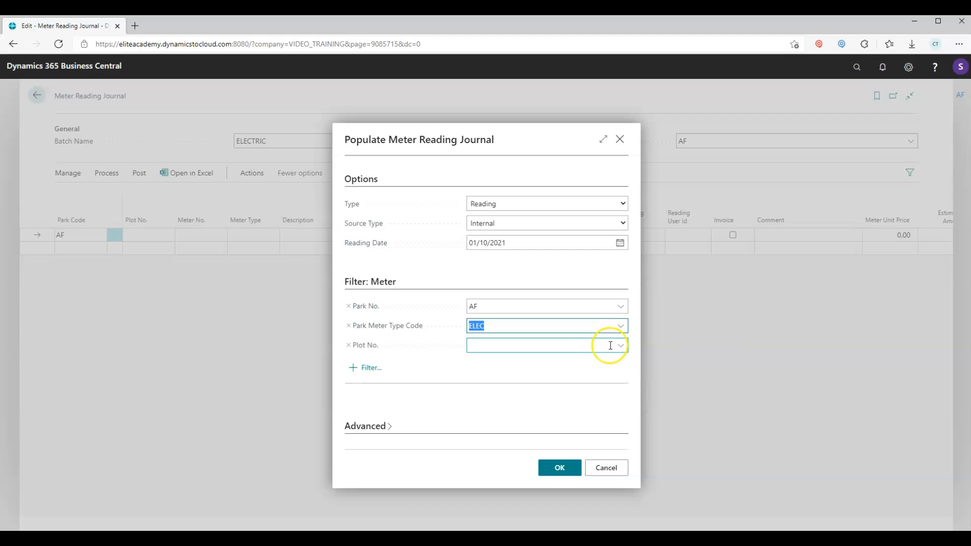
click(620, 348)
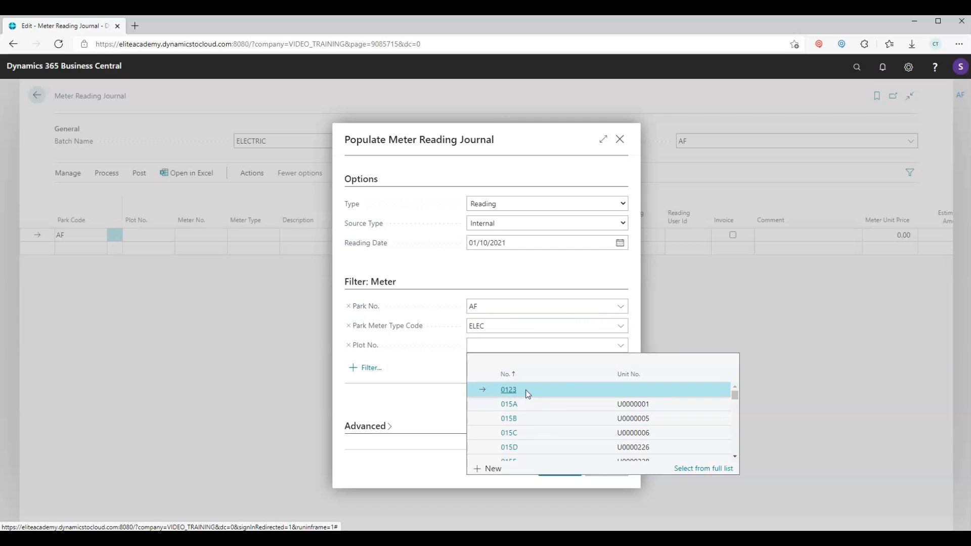
scroll(529, 397, down, 1)
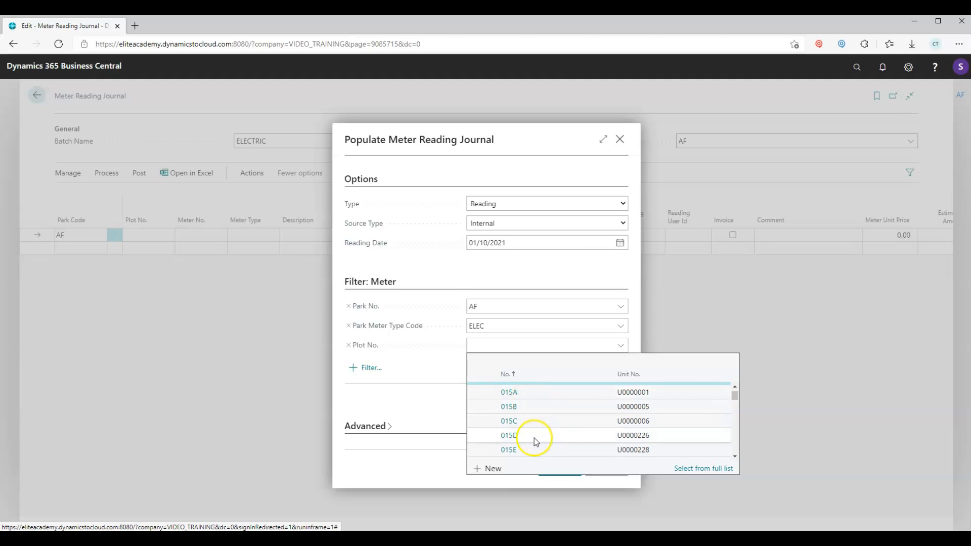
scroll(533, 448, up, 1)
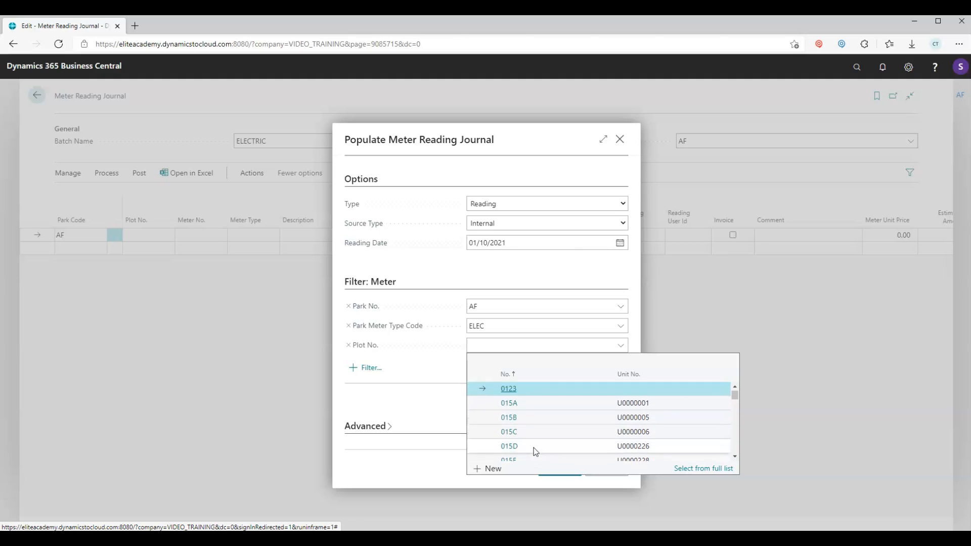
click(525, 389)
click(499, 345)
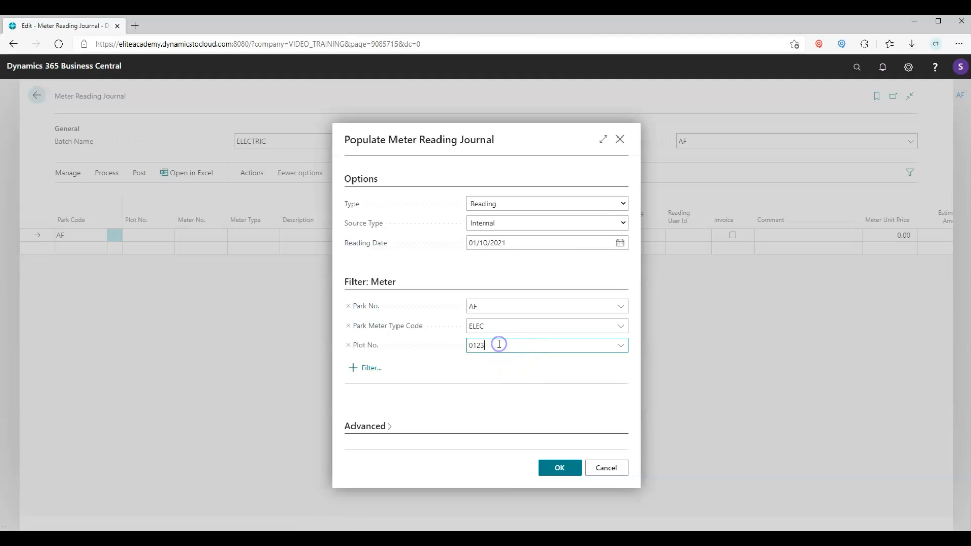
text(..015)
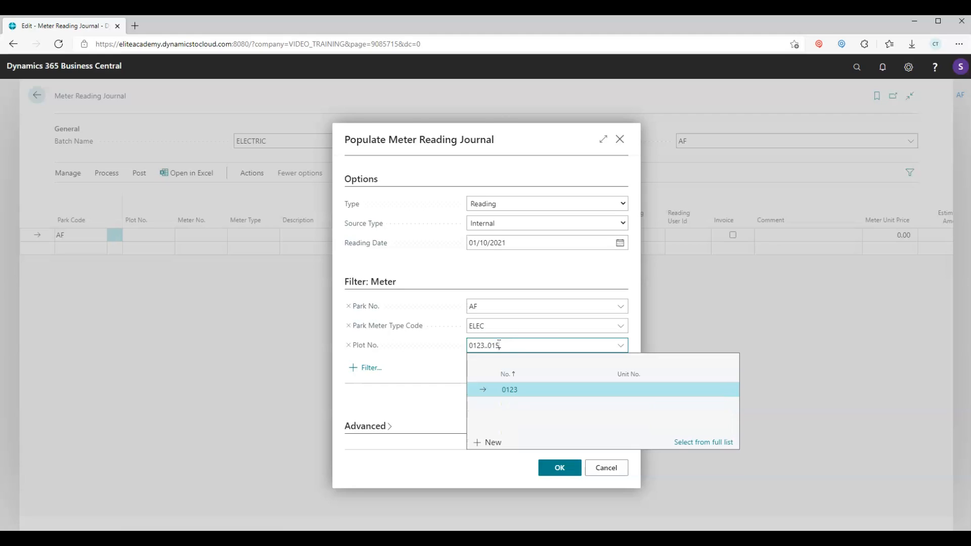
text(D)
click(416, 352)
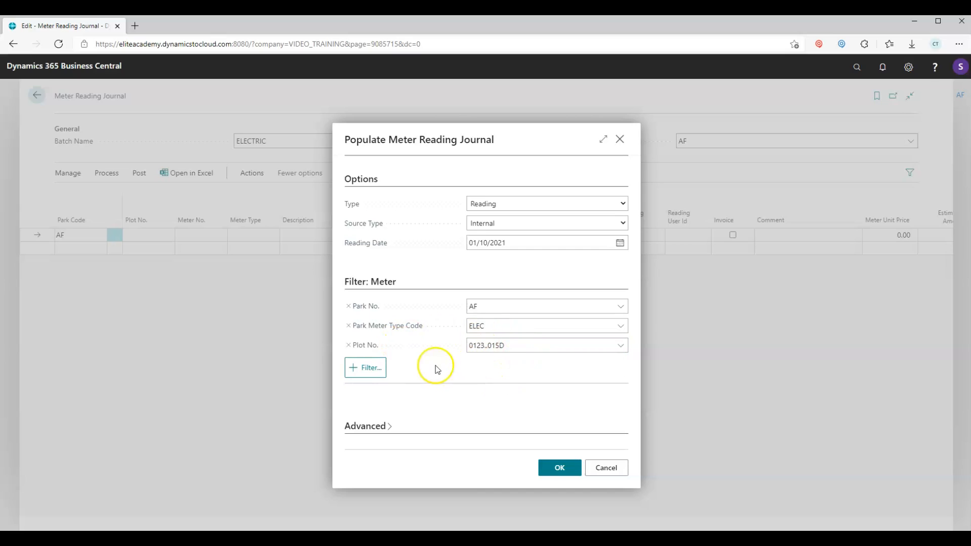
click(482, 301)
click(488, 326)
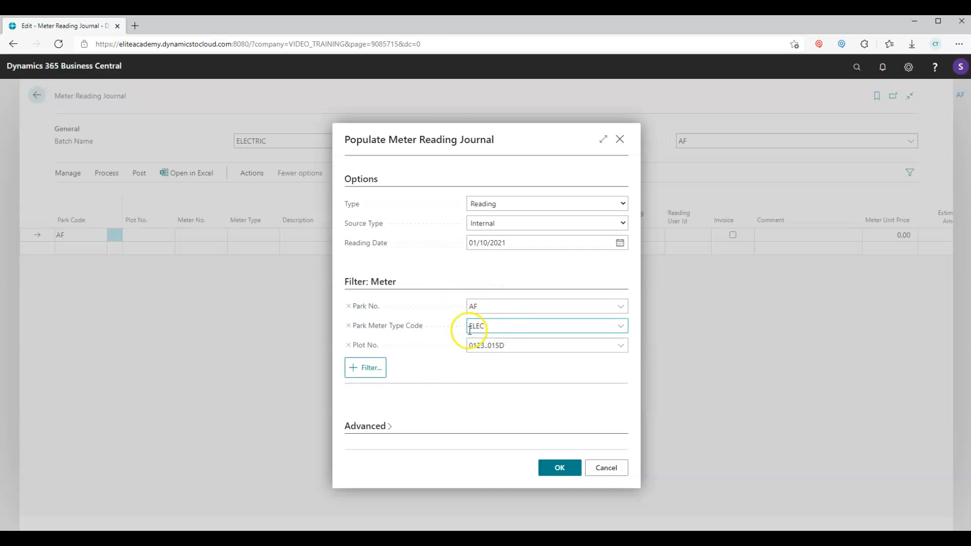
click(559, 467)
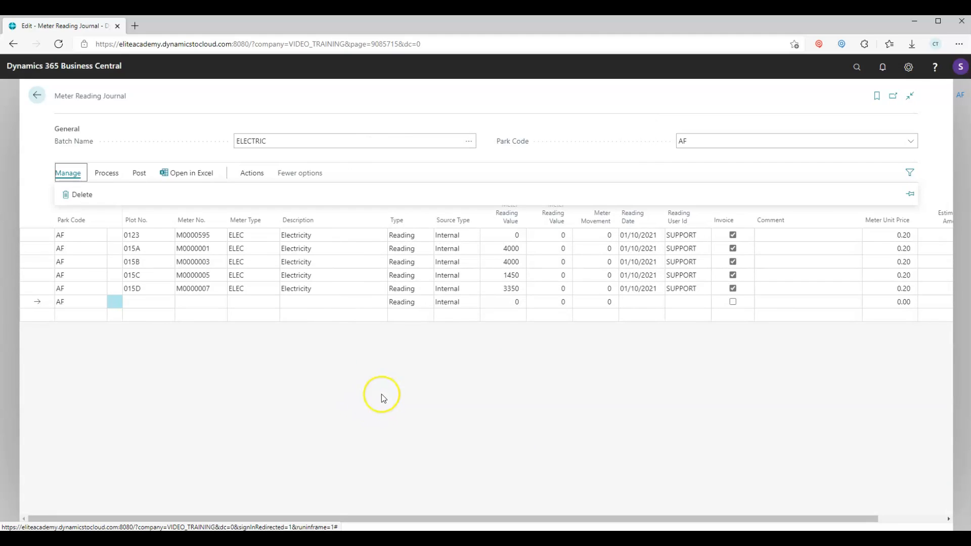
Change the type of the journal line for plot 0123 to Opening.
click(115, 236)
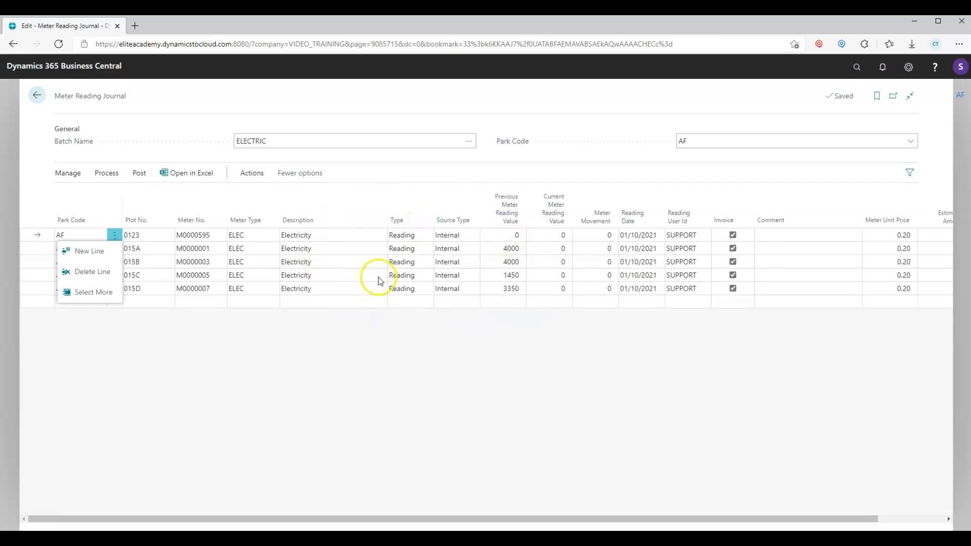
click(412, 237)
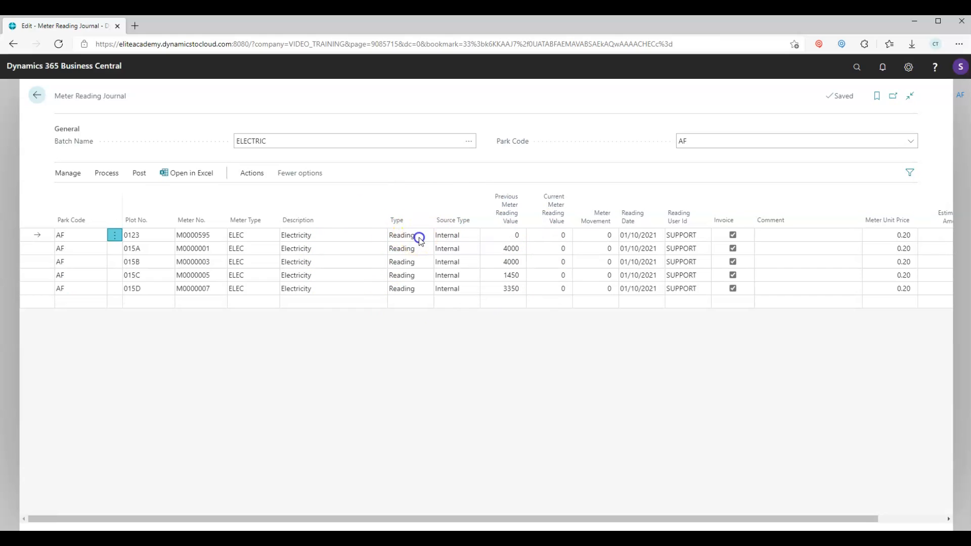
click(409, 236)
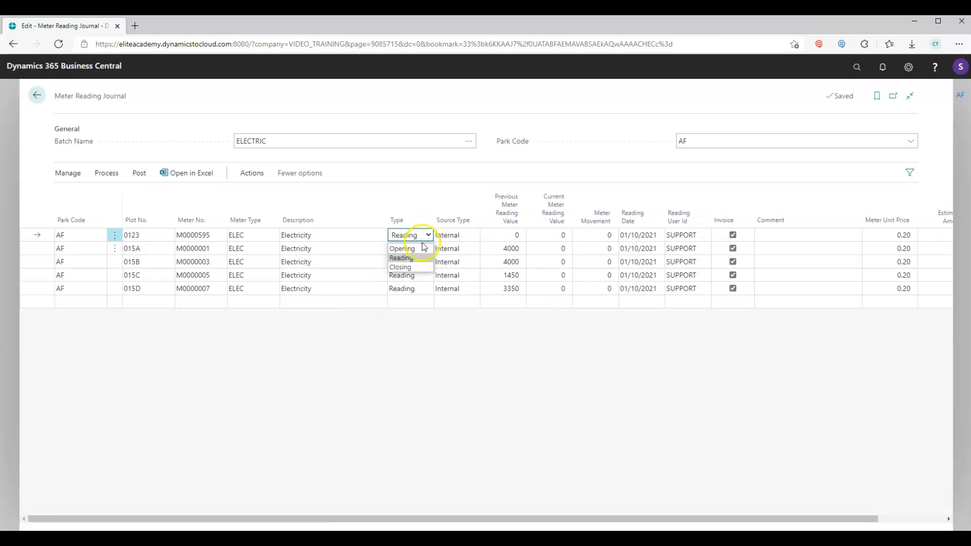
click(416, 248)
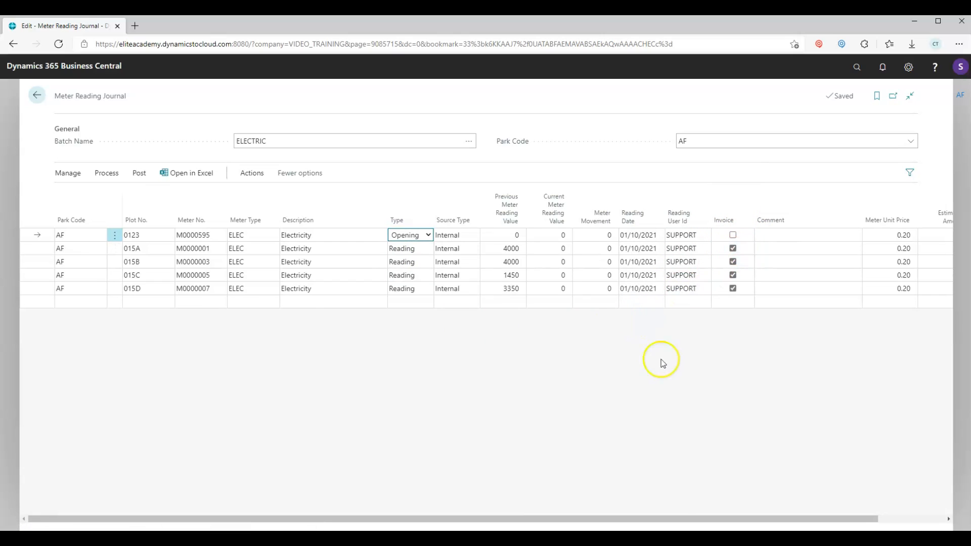
Enter current meter readings of 12 for plot 0123 and 4155 for plot 015A.
click(668, 519)
drag(668, 521, 742, 523)
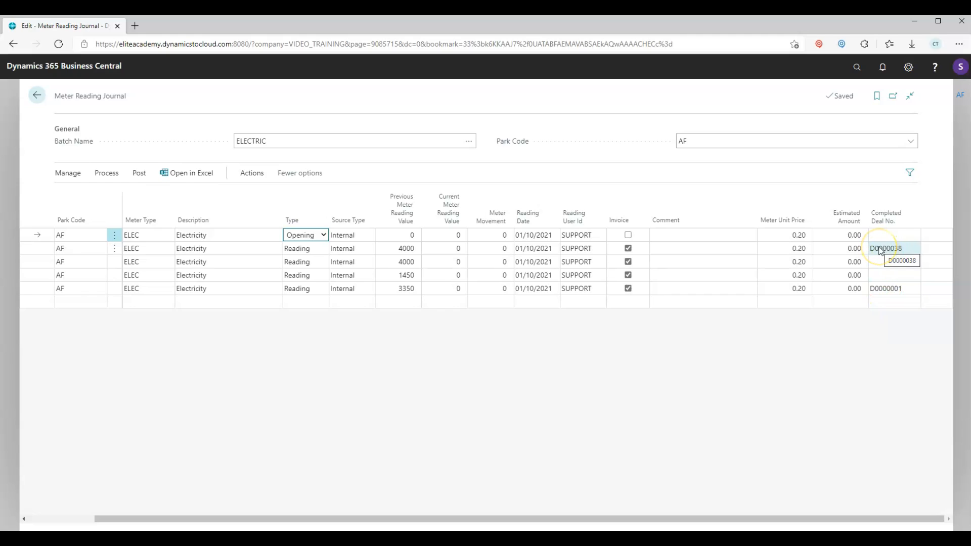
click(87, 520)
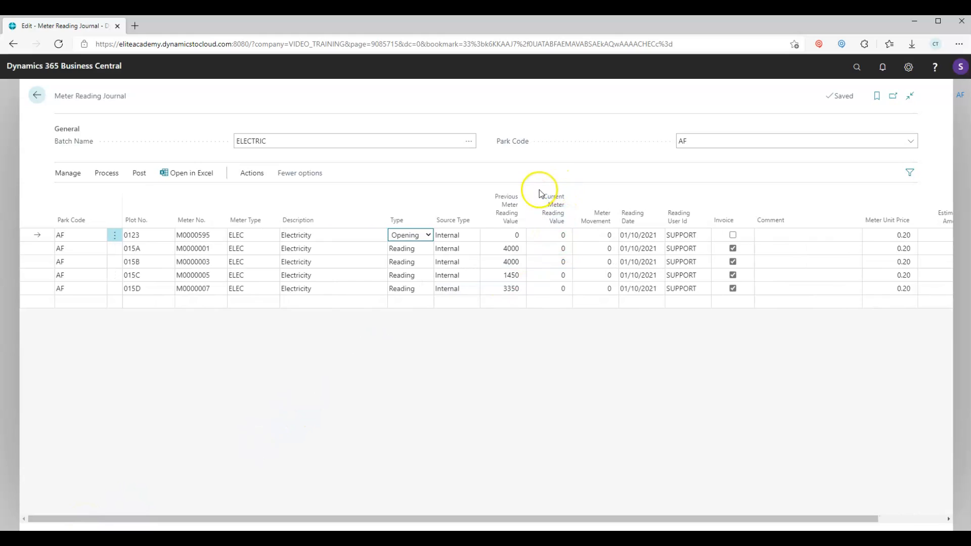
click(541, 236)
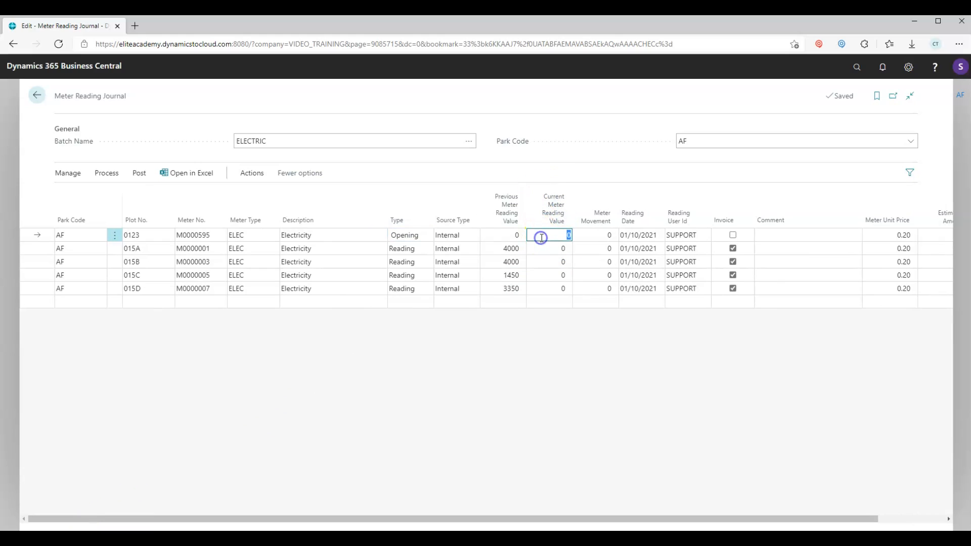
text(12)
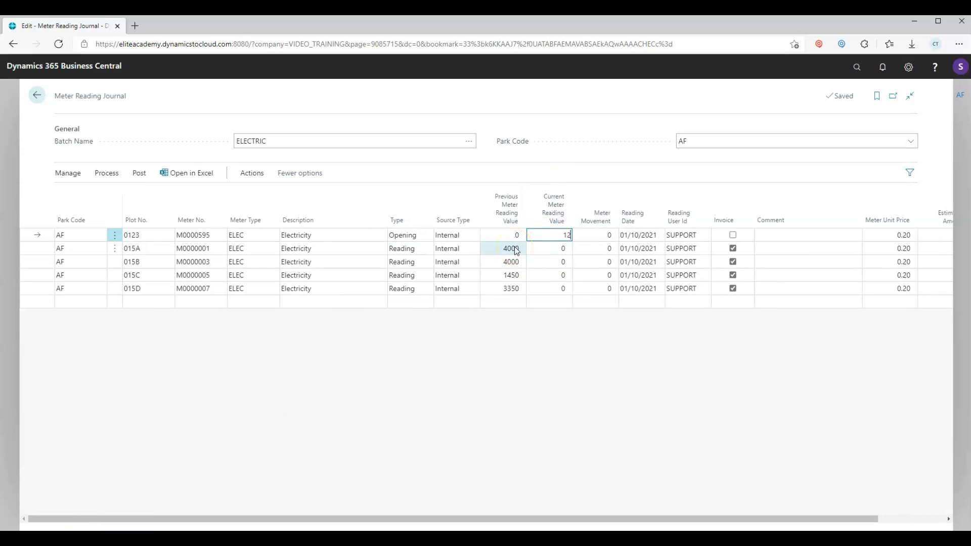
key(Down)
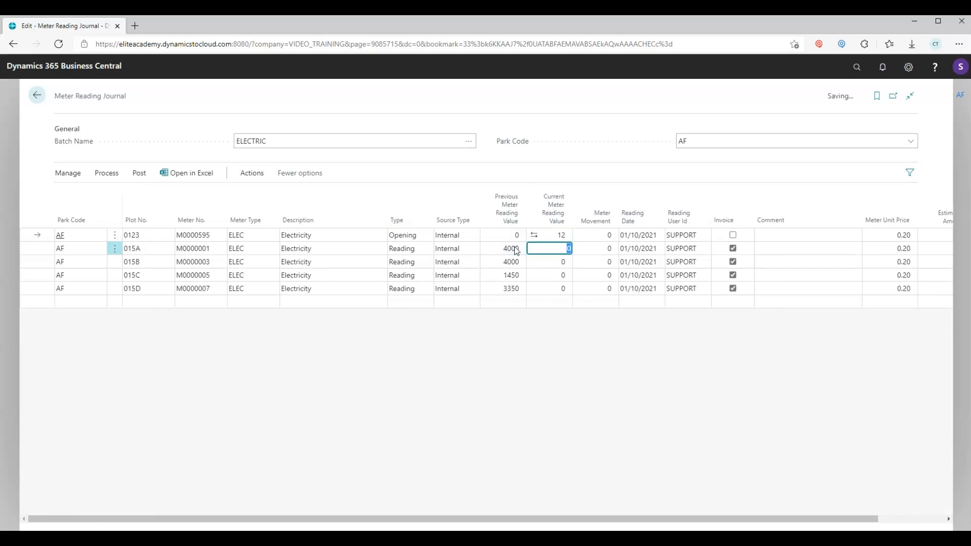
text(4155)
key(Down)
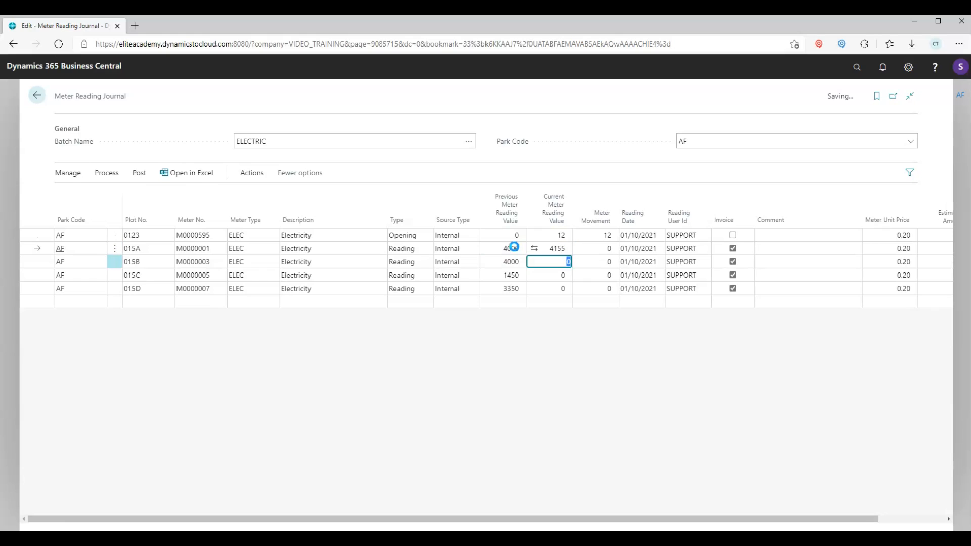
Enter 650 as the current meter reading for plot 015B and check its meter movement and estimated amount.
text(65)
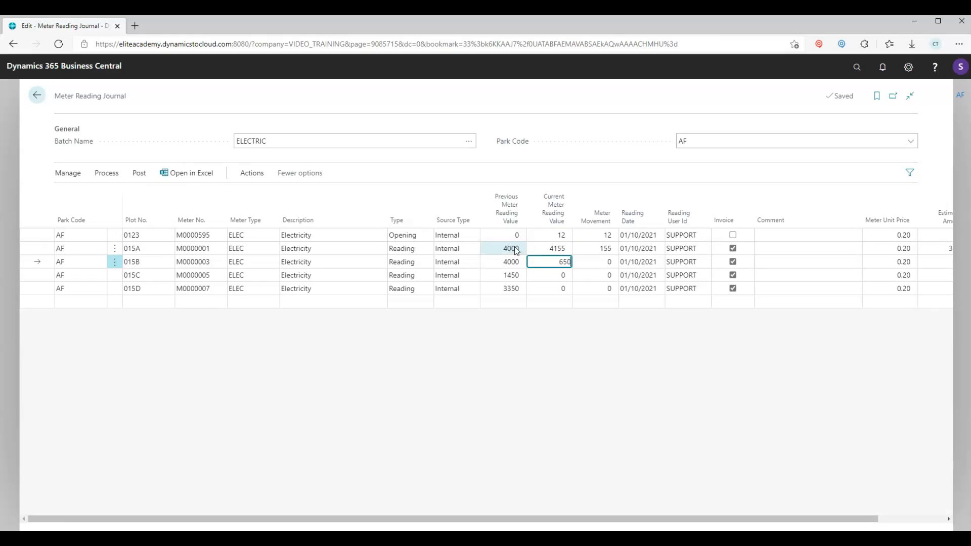
key(Down)
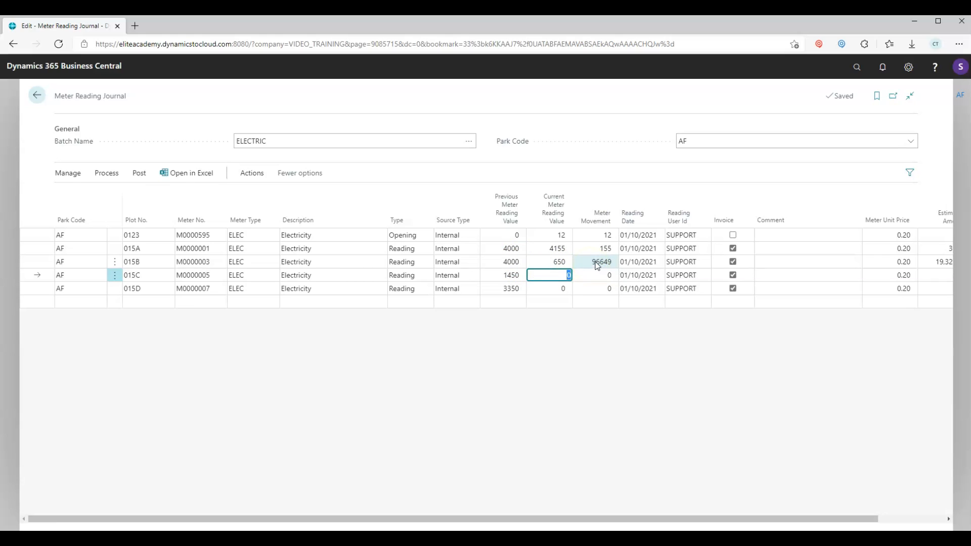
click(612, 264)
click(559, 264)
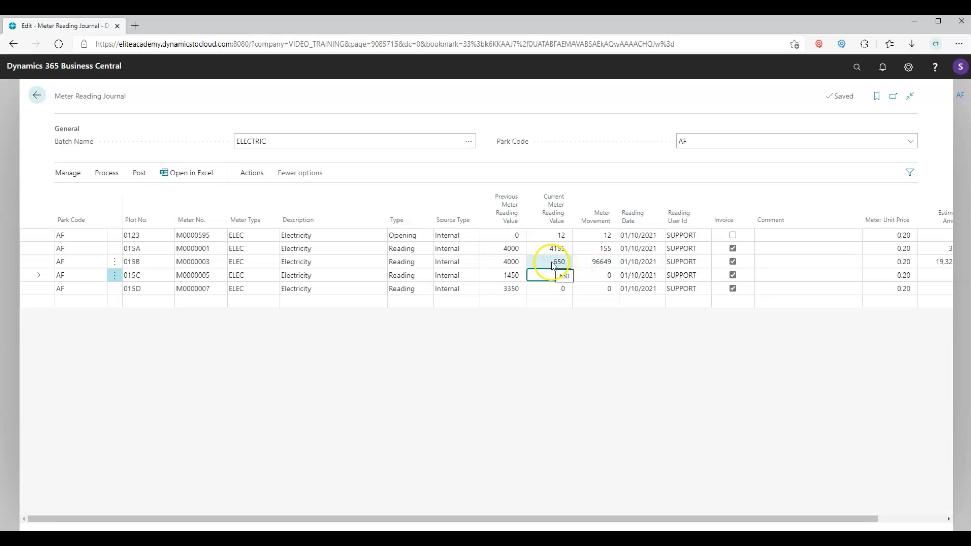
click(565, 264)
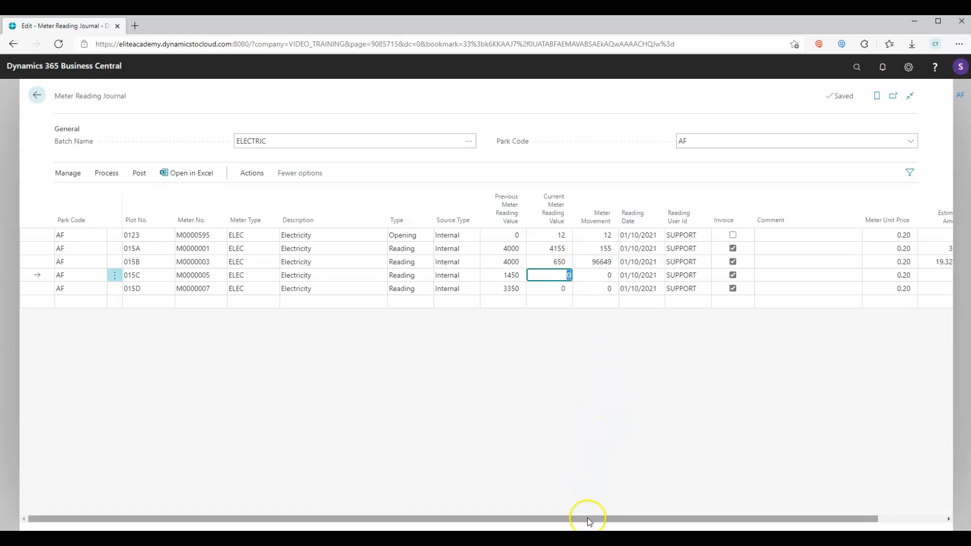
drag(585, 519, 643, 521)
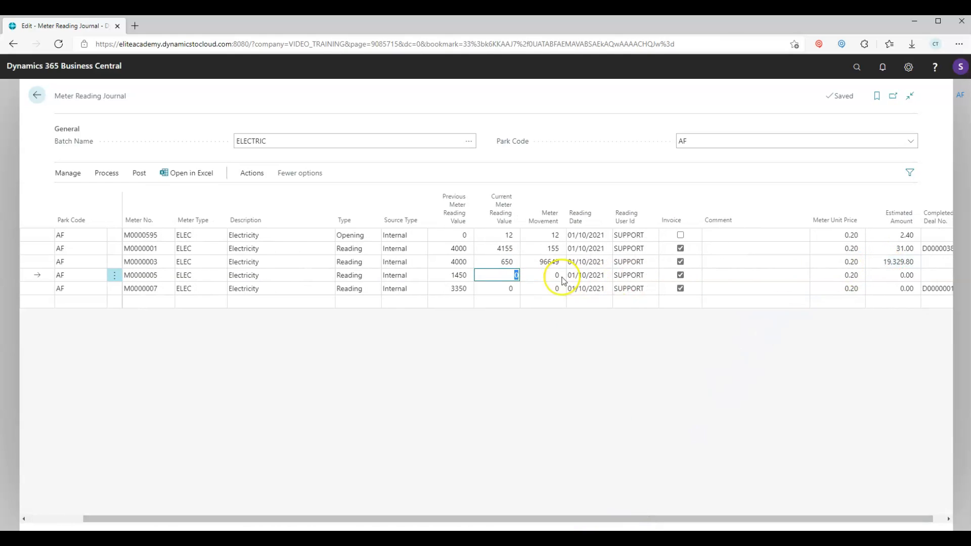
Correct the current meter reading for plot 015B to 4650.
click(497, 262)
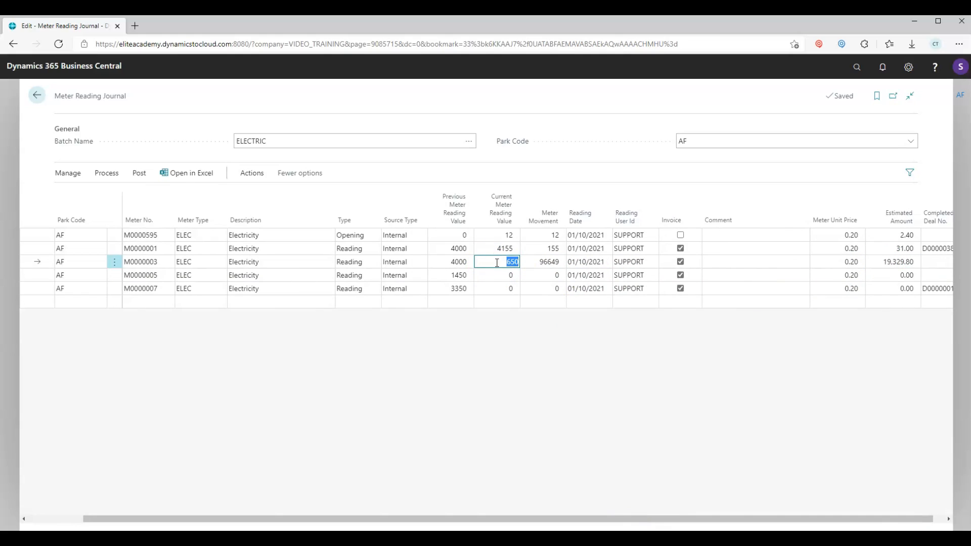
text(4650)
key(Return)
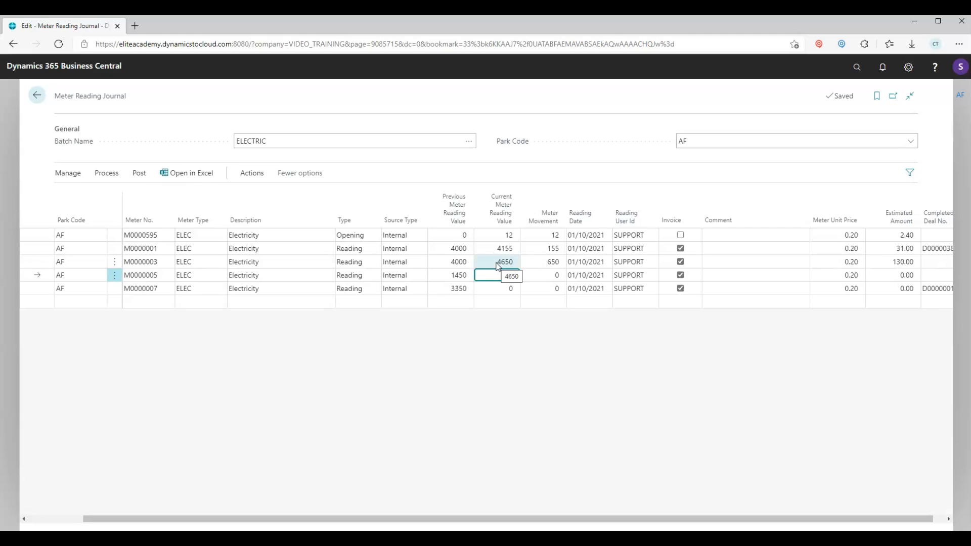
Enter current meter readings of 1735 for plot 015C and 4066 for plot 015D.
text(17)
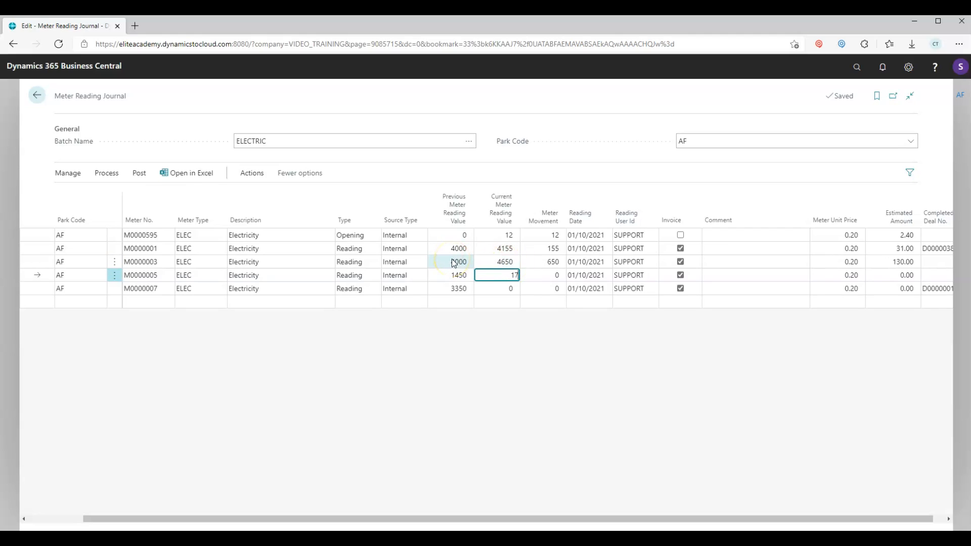
text(35)
key(Return)
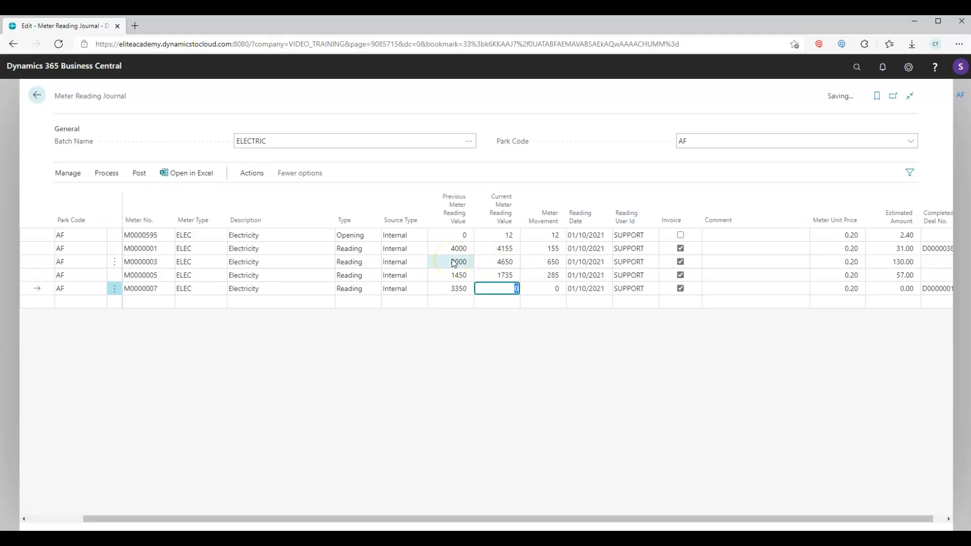
text(4066)
key(Up)
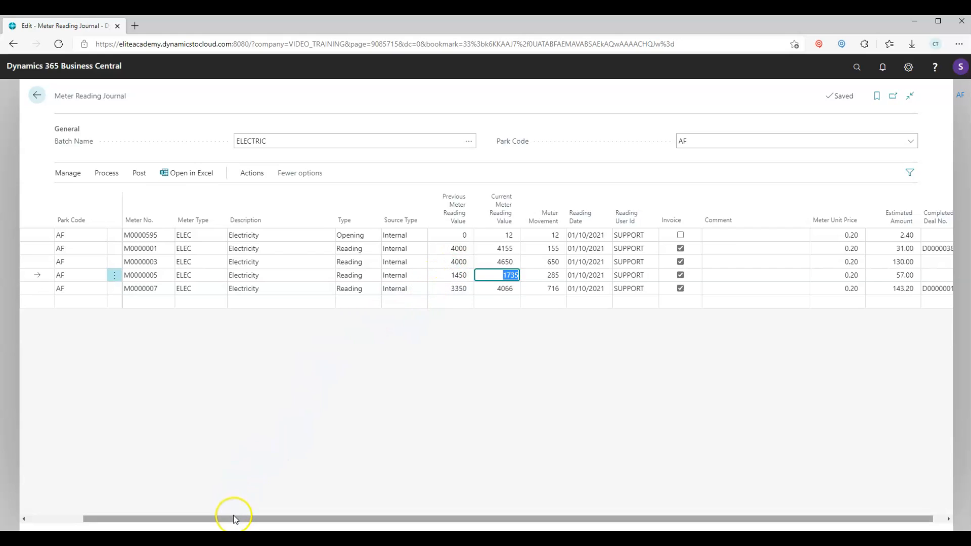
drag(235, 519, 145, 517)
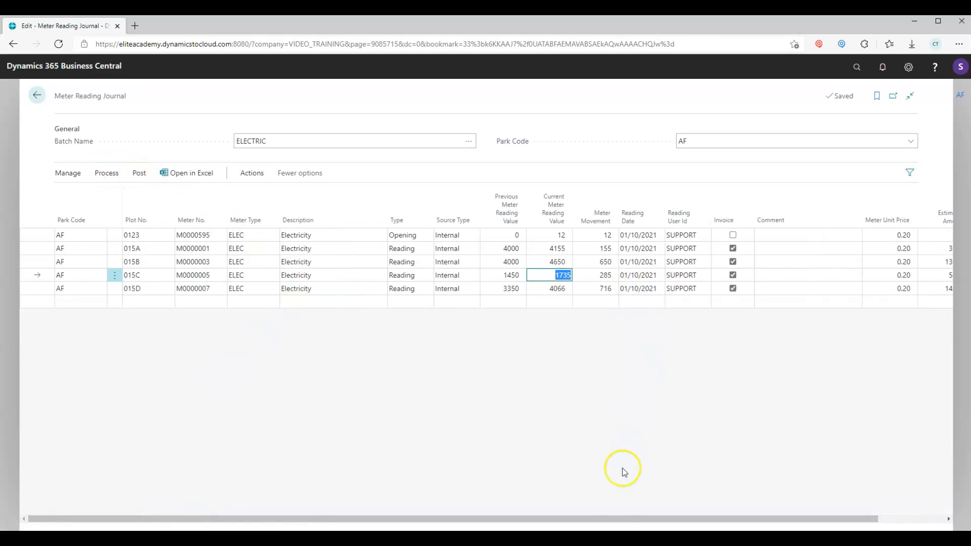
Check the invoice flags and estimated amounts, post all ELECTRIC journal lines, and return to the role centre.
drag(614, 520, 703, 524)
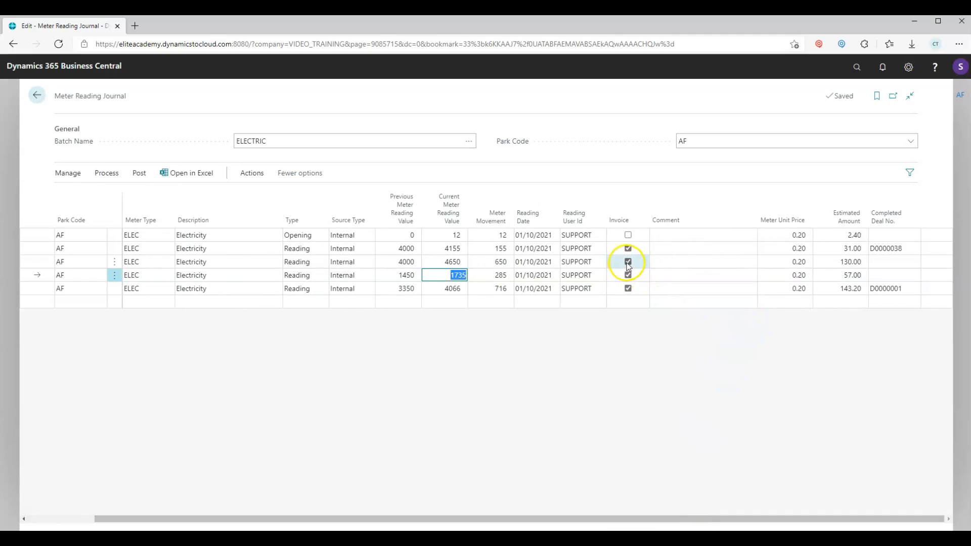
click(76, 519)
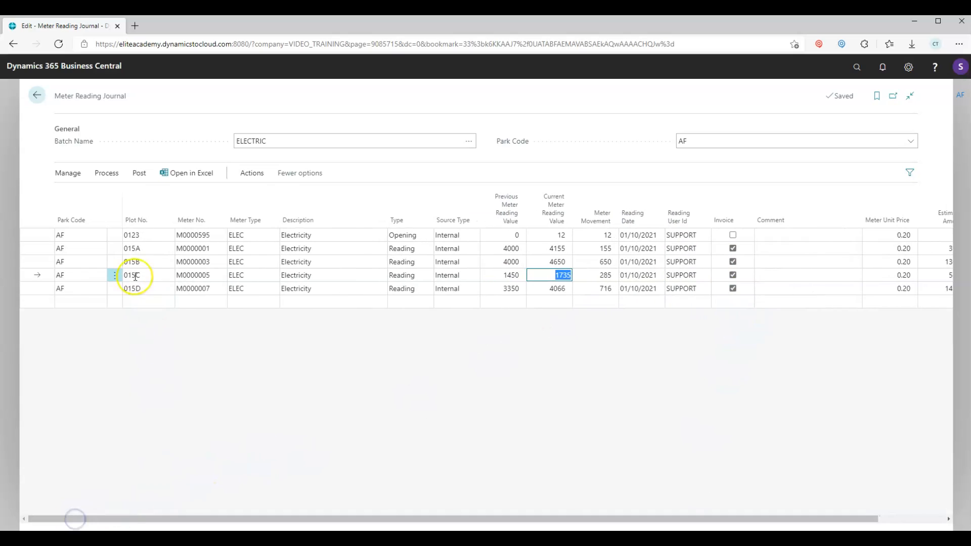
click(138, 174)
click(93, 194)
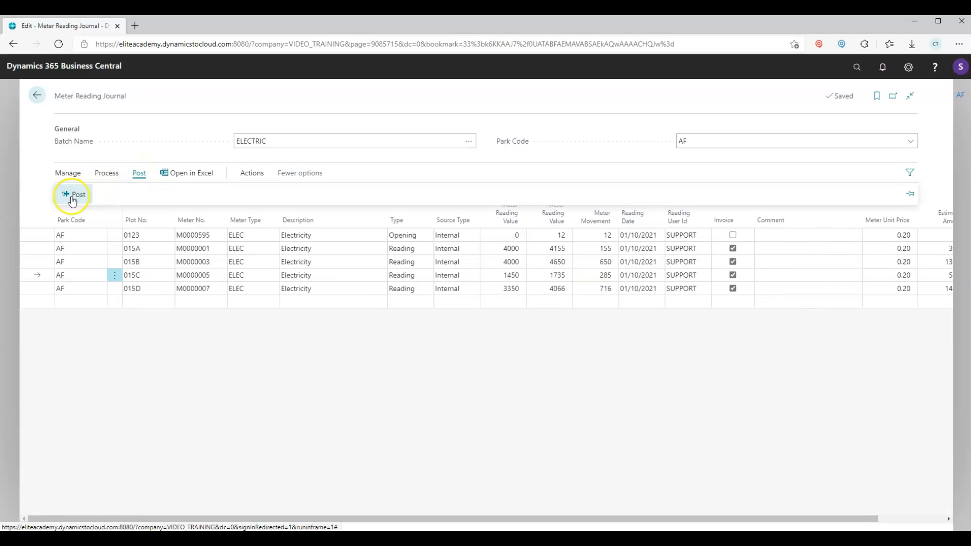
click(514, 334)
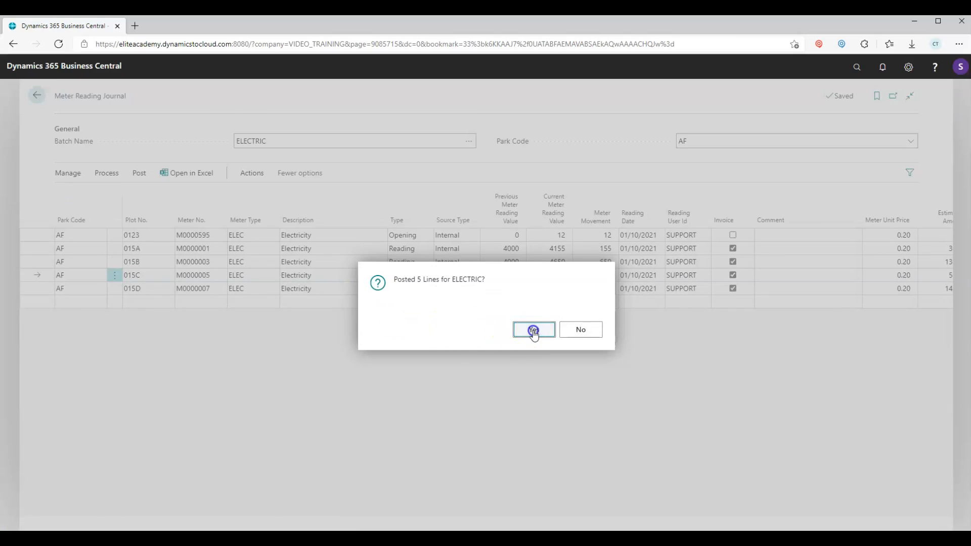
click(581, 332)
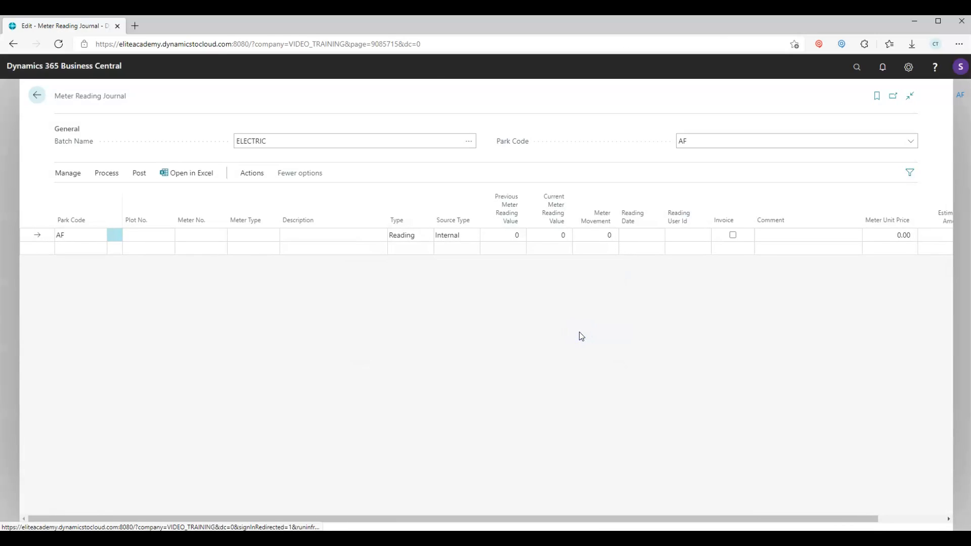
click(31, 96)
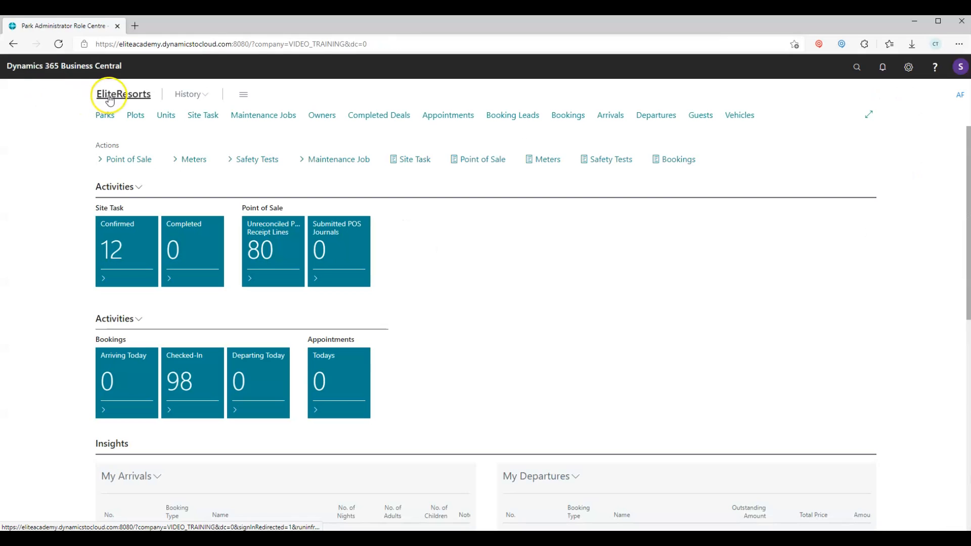
Search for "meter ledger entries", open the Meter Ledger Entries list and examine the posted readings.
click(67, 140)
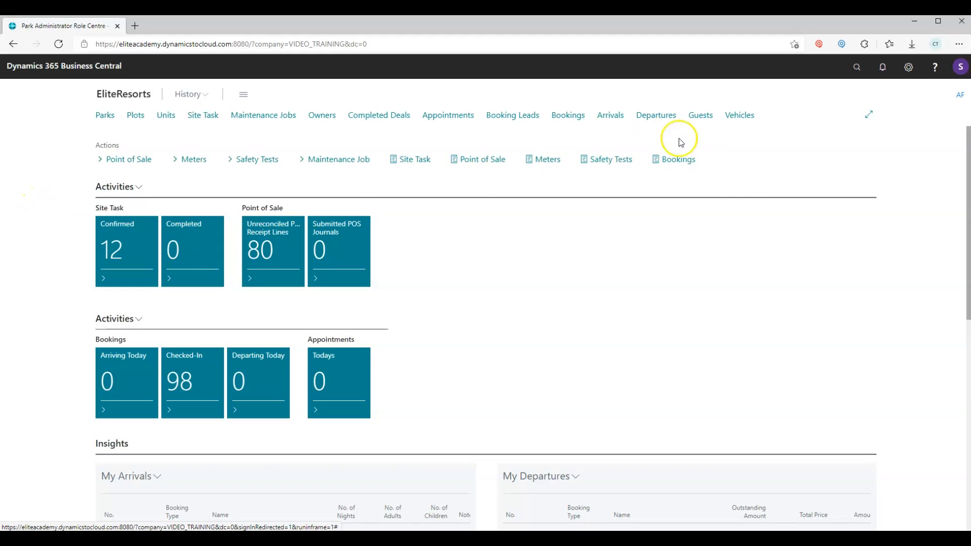
click(856, 69)
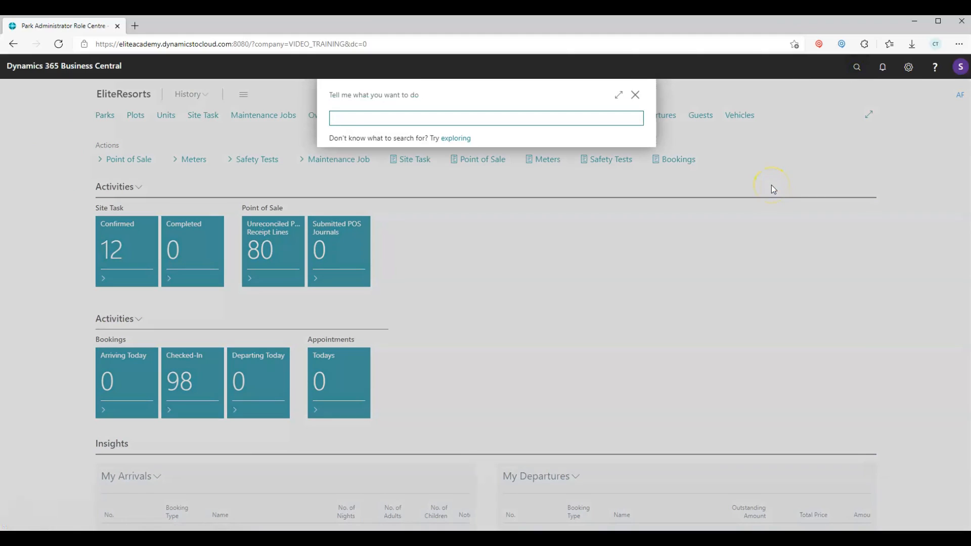
text(meter ledger enti)
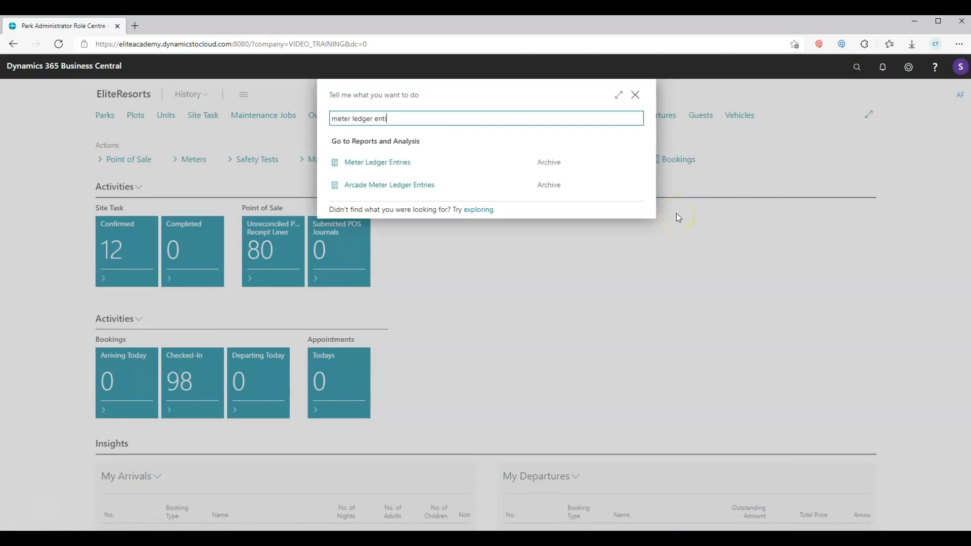
text(resries)
click(363, 163)
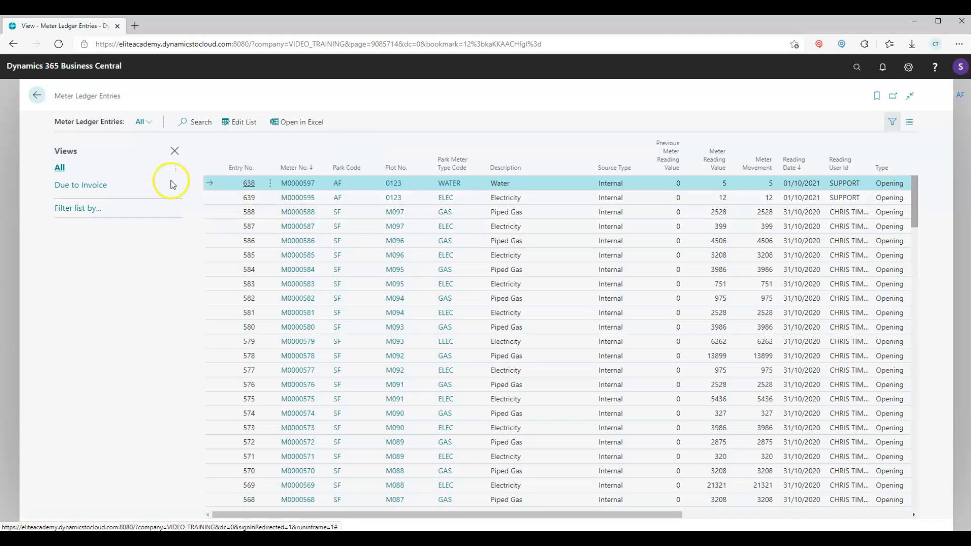
drag(406, 517, 369, 520)
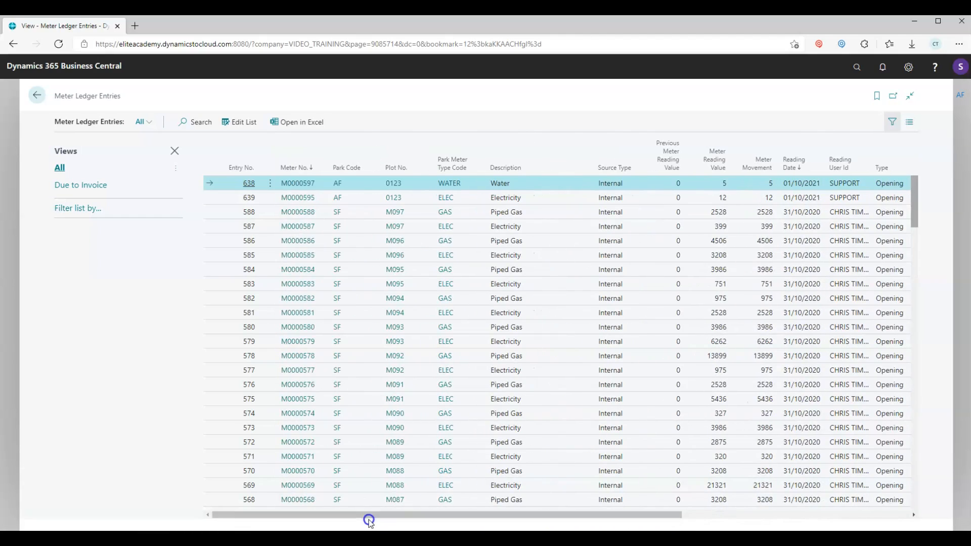
click(211, 260)
click(362, 152)
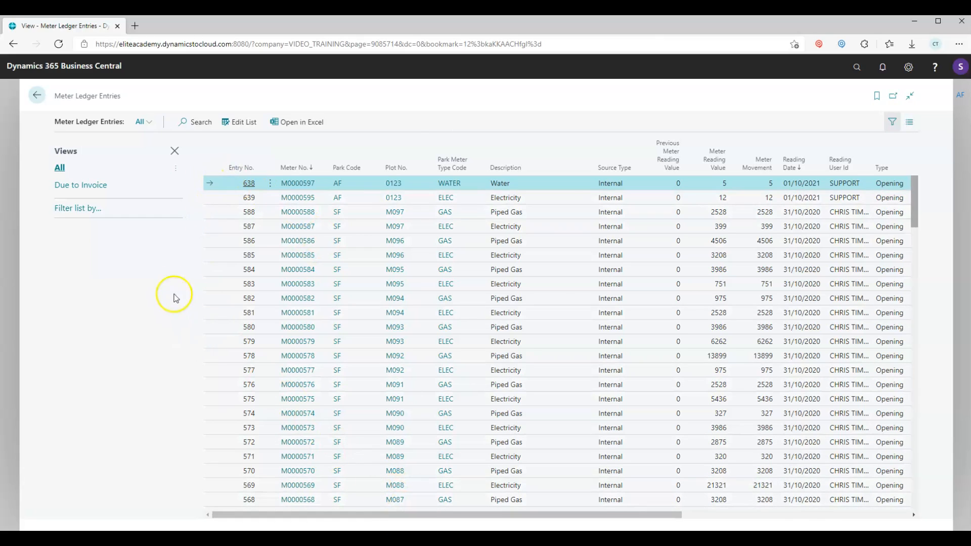
Show the Due to Invoice view of the meter ledger entries, review its deal and invoice columns, and close the list.
click(87, 185)
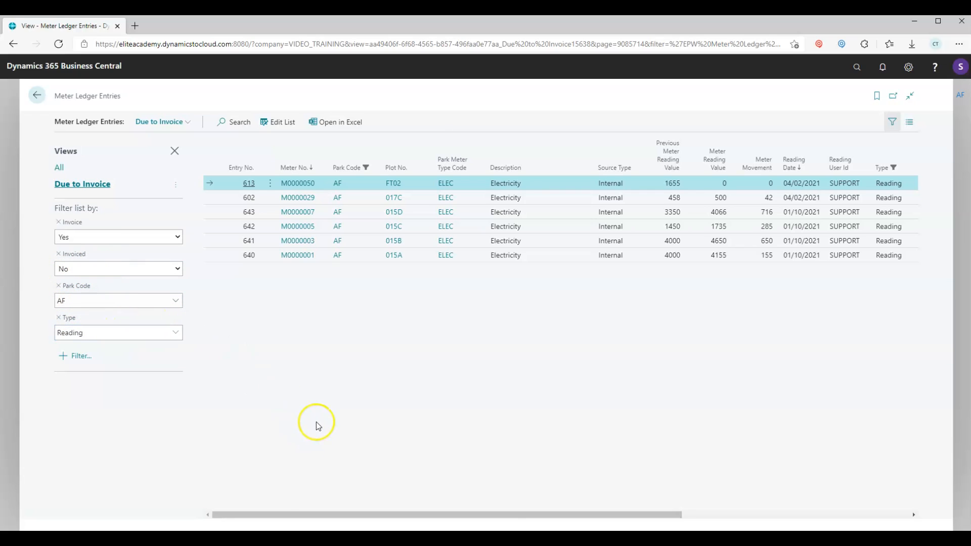
drag(440, 514, 643, 519)
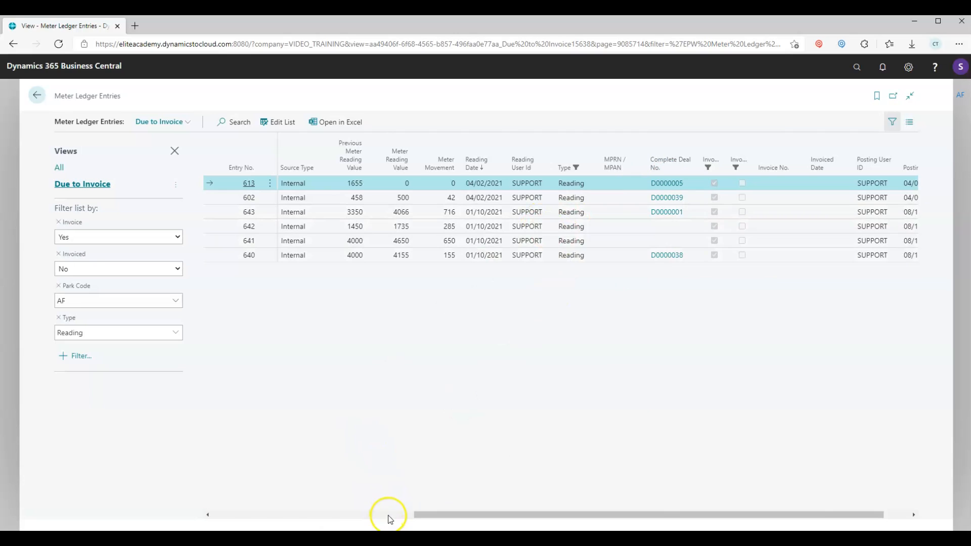
click(259, 516)
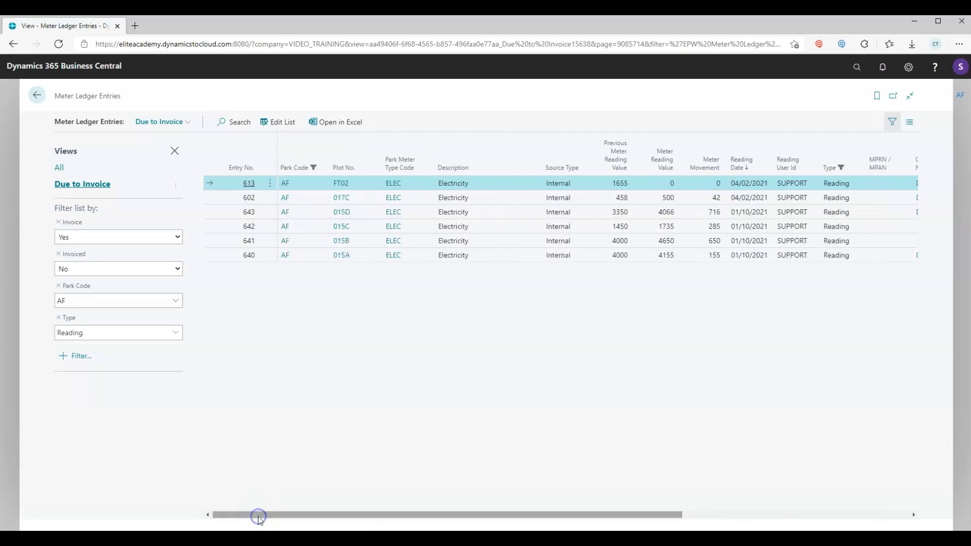
click(33, 98)
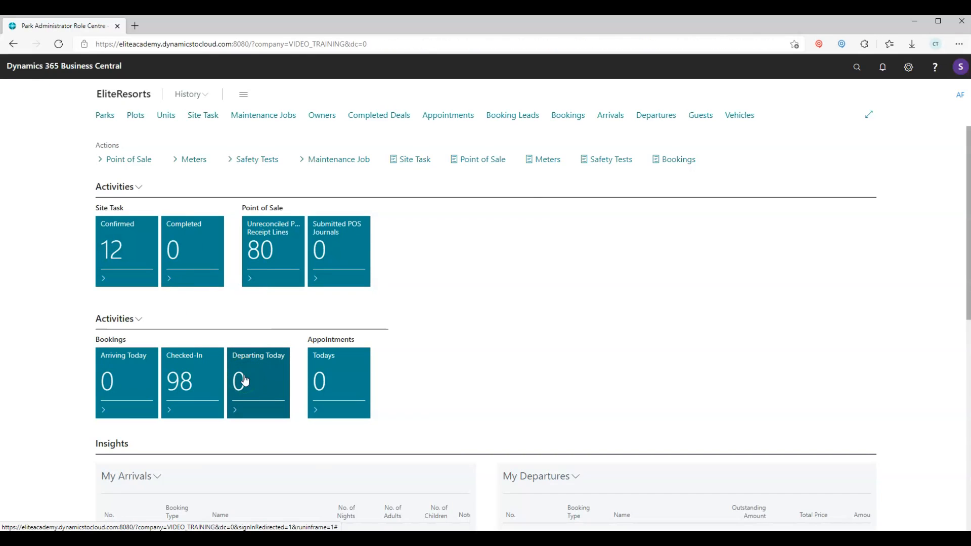
Search for "meter - in" and open the Meter -Invoicing task.
click(567, 161)
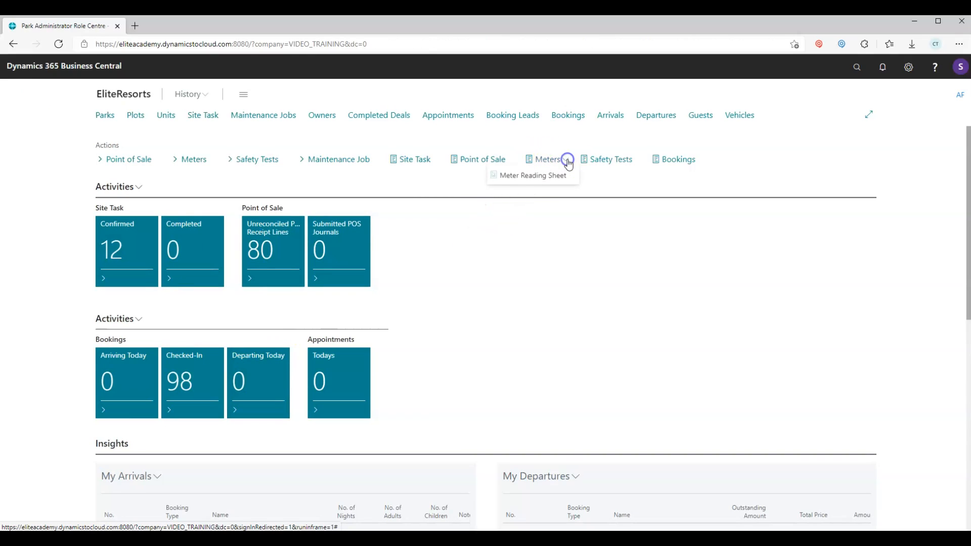
click(456, 207)
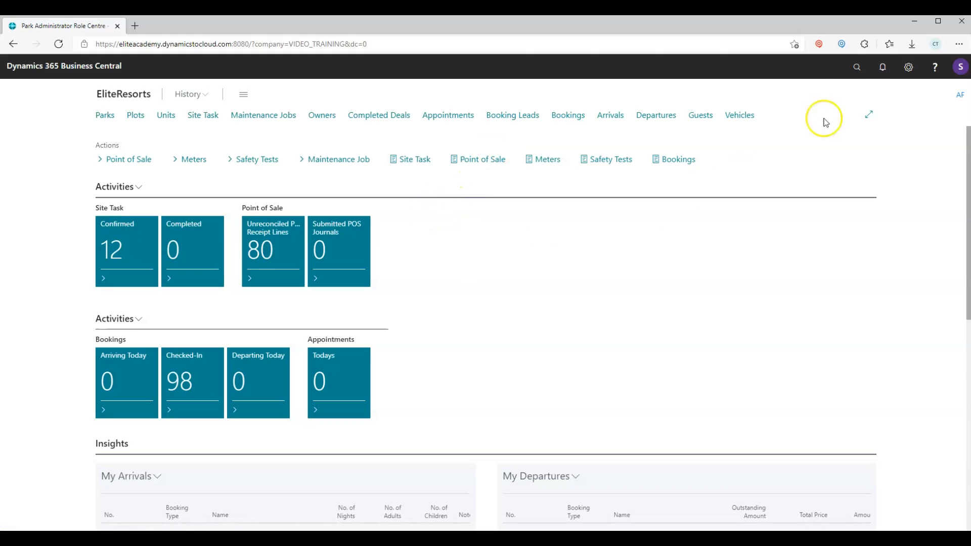
click(854, 69)
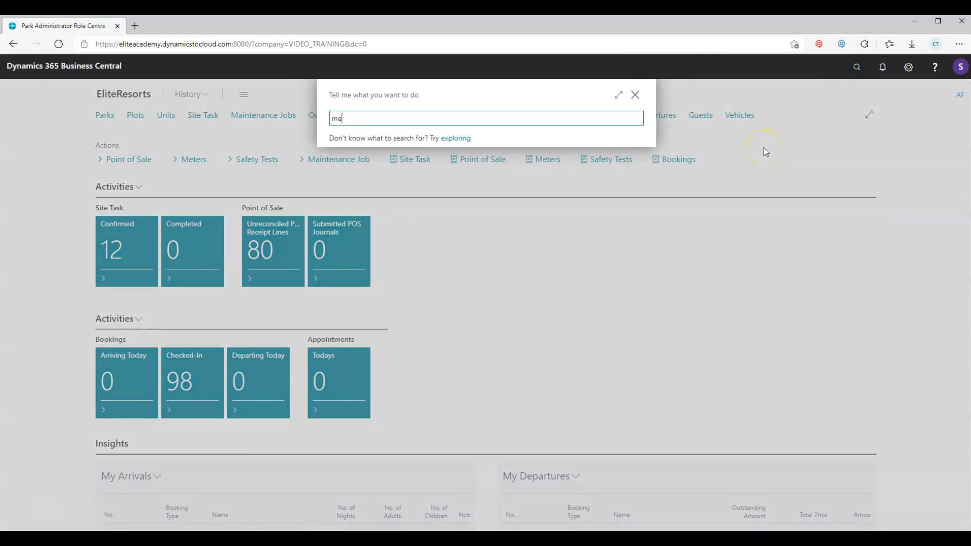
text(meter -)
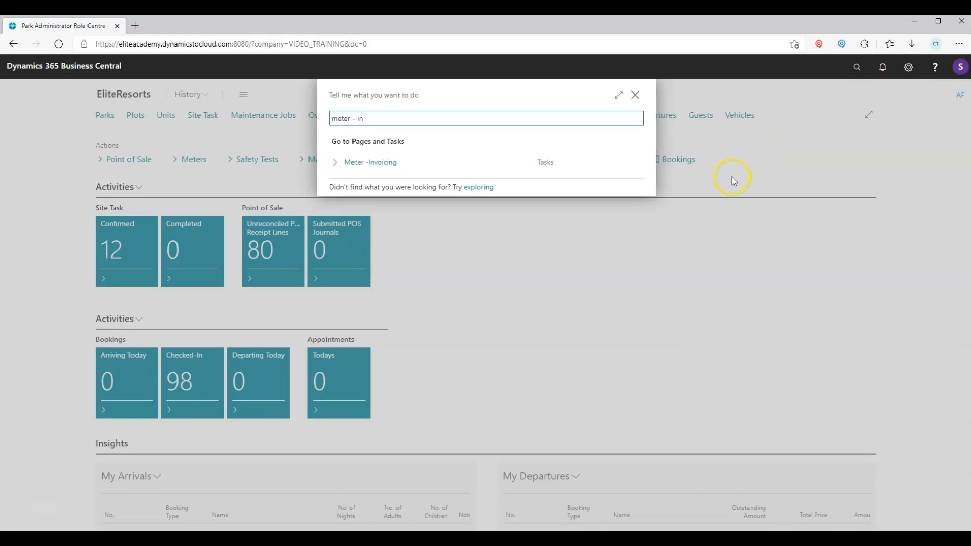
click(381, 166)
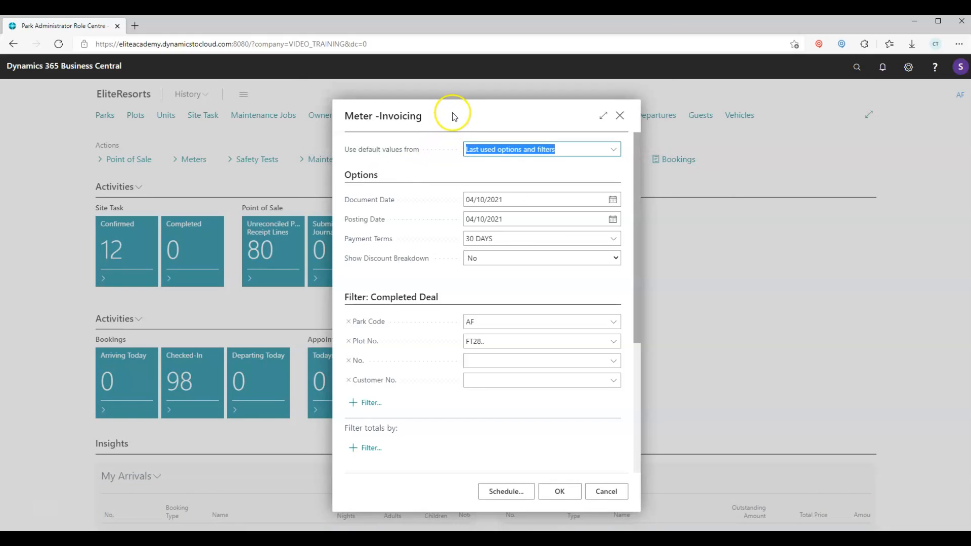
Set the invoicing document date to 01/10/2021 and posting date to 08/10/2021, and check the available payment terms.
click(612, 200)
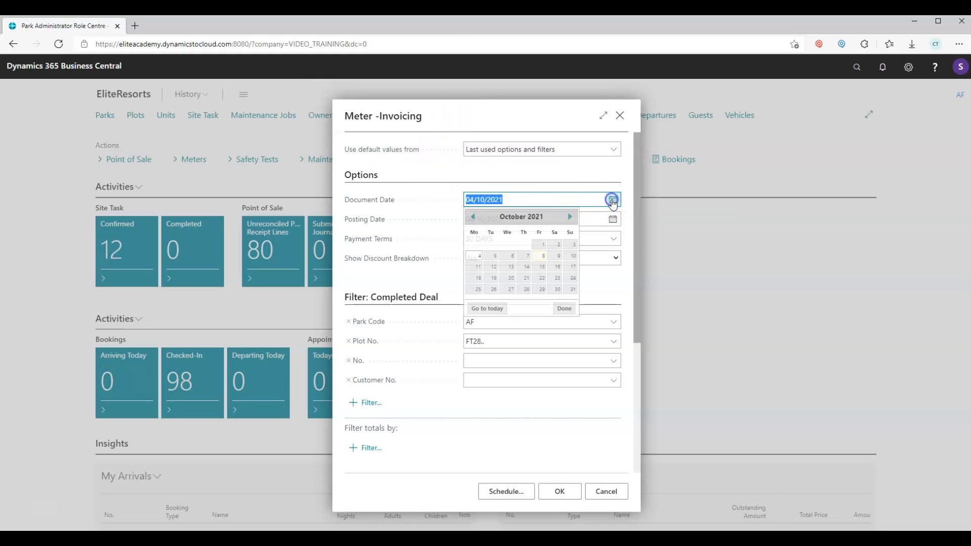
click(540, 247)
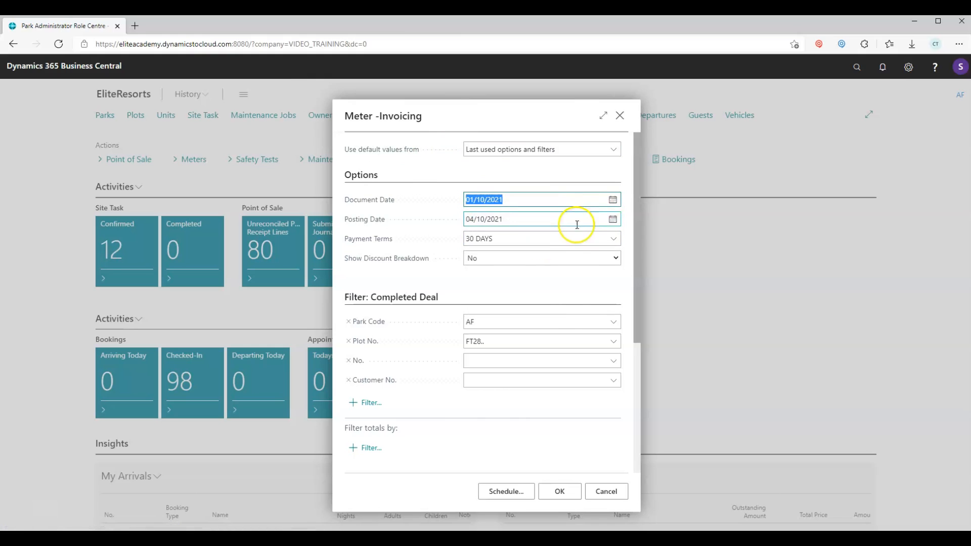
click(612, 220)
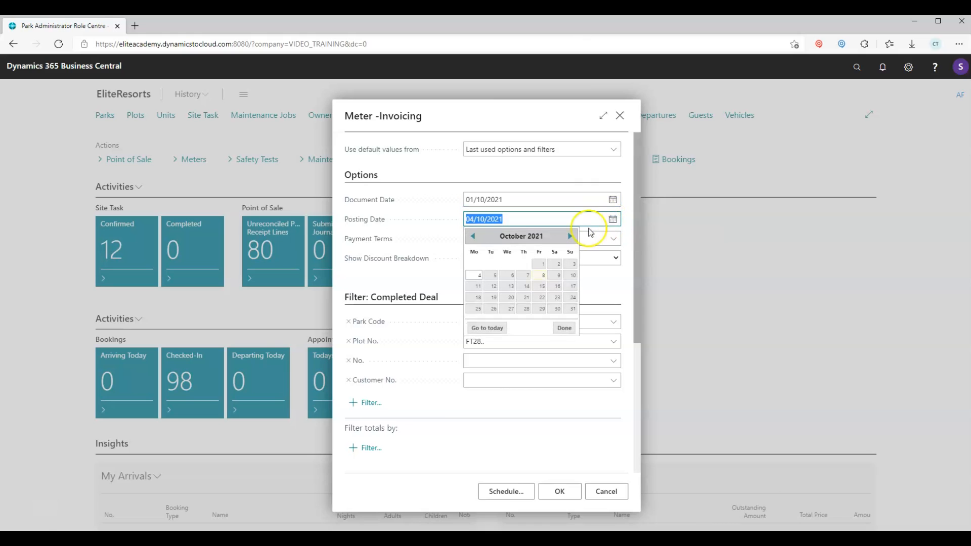
click(542, 275)
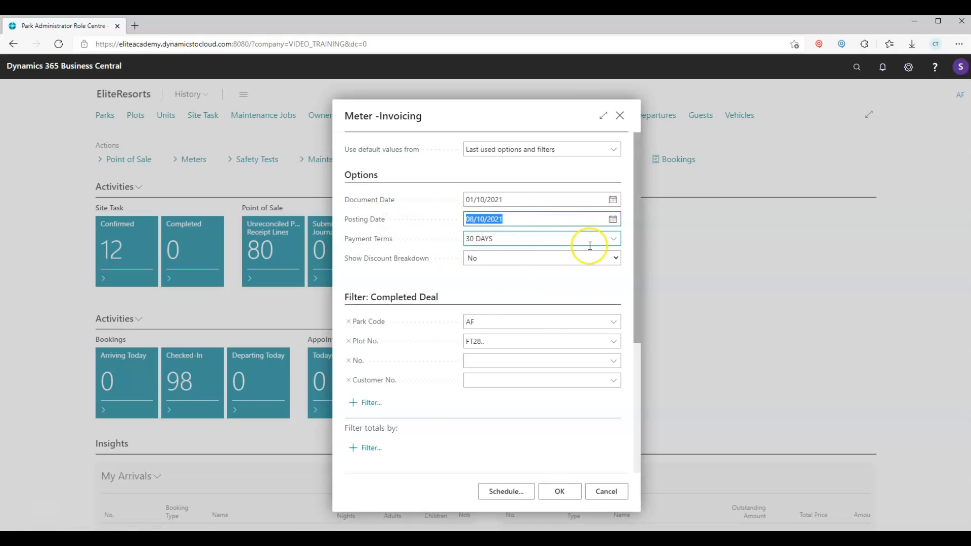
click(615, 238)
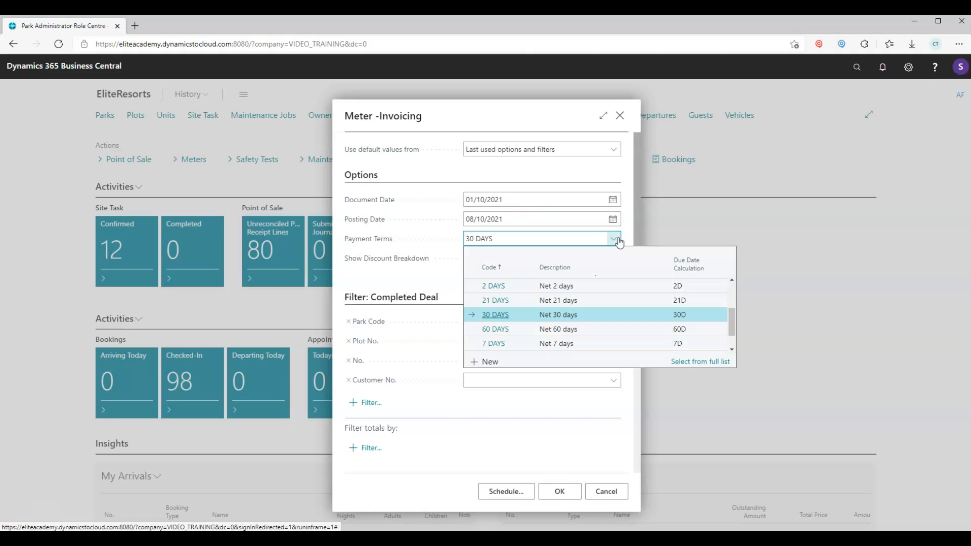
click(427, 248)
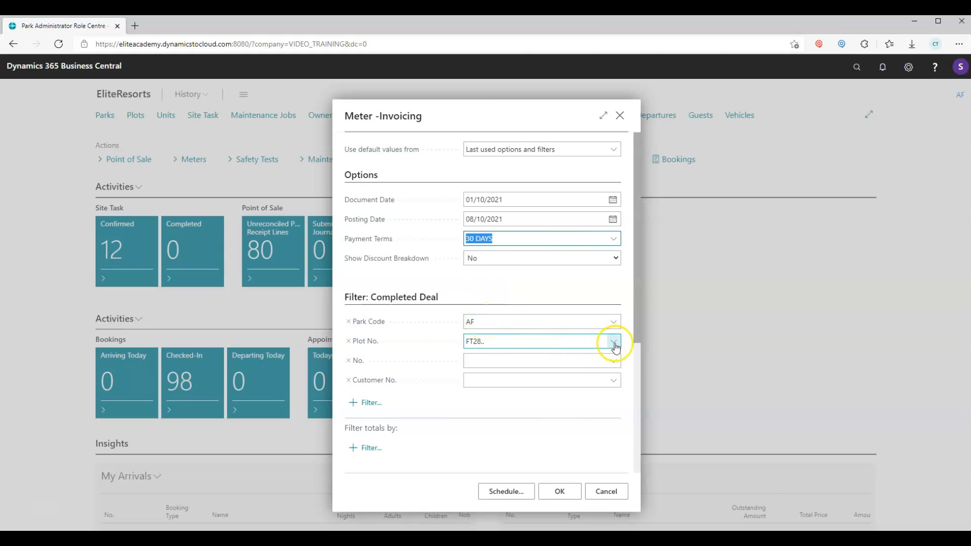
Set the completed deal filter's plot number range to 0123..015D.
click(584, 341)
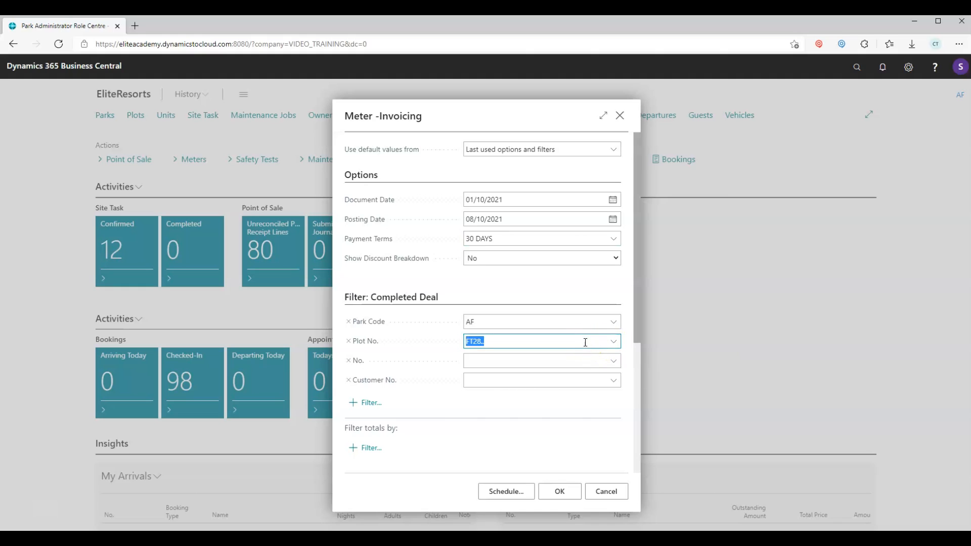
text(0123.)
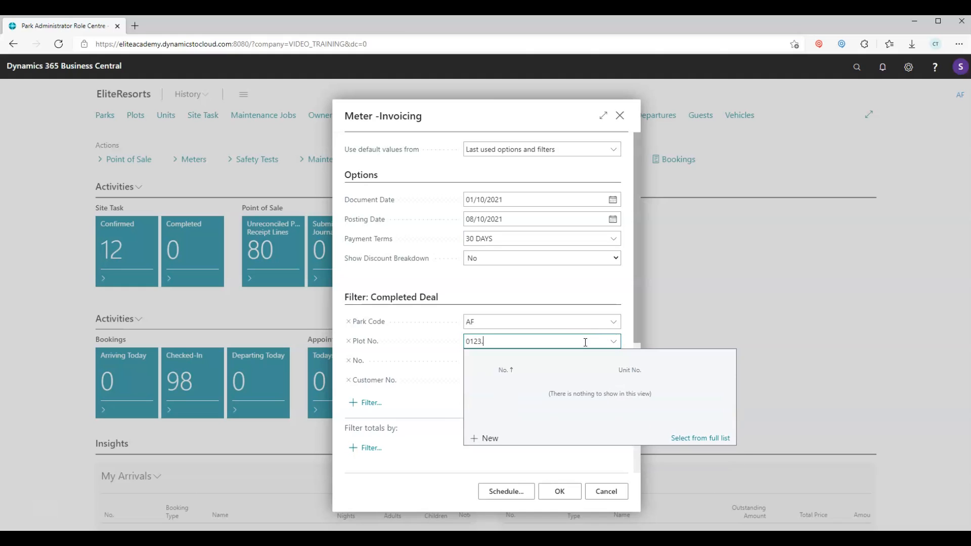
text(.015)
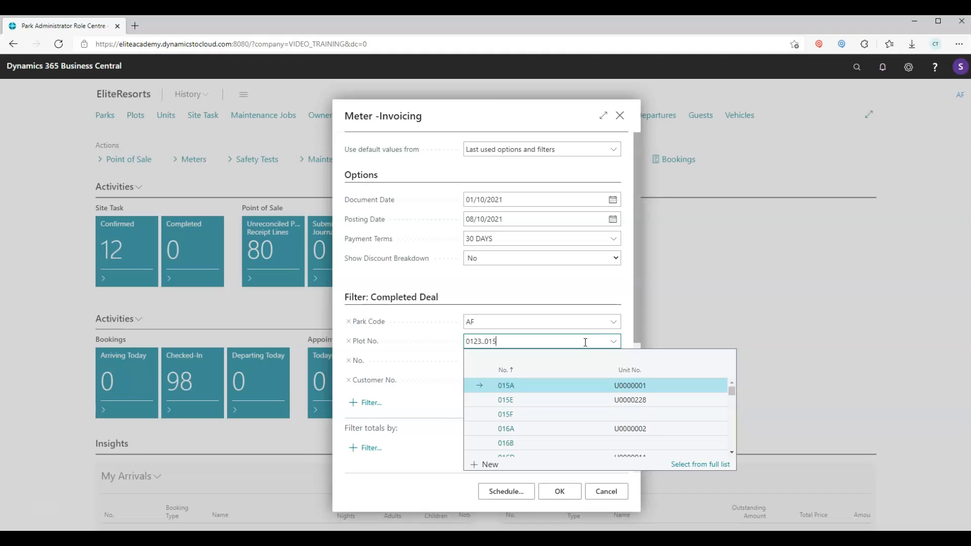
text(D)
key(Tab)
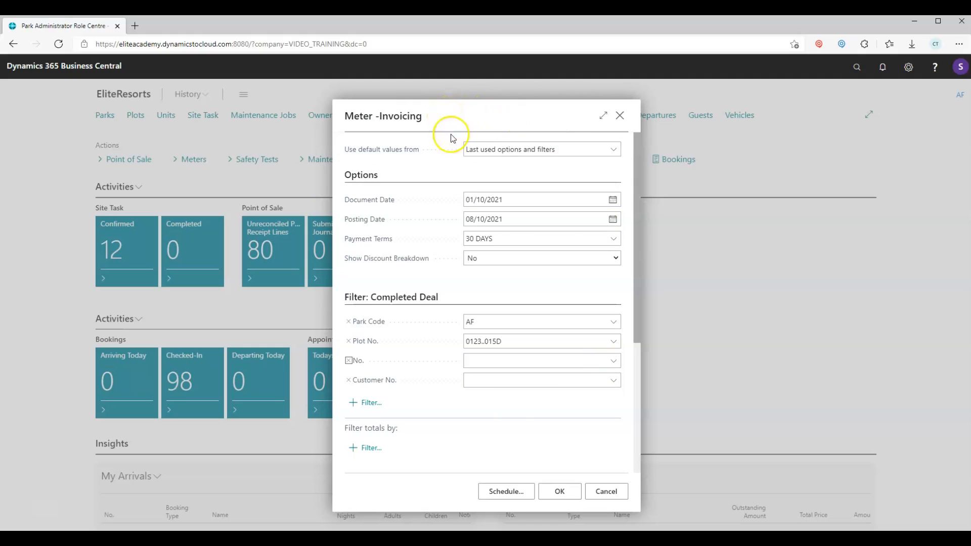
click(469, 152)
Run the meter invoicing as a Pre-Bill Report, review the downloaded Meter Prebill Report PDF, and return to the role centre.
click(558, 492)
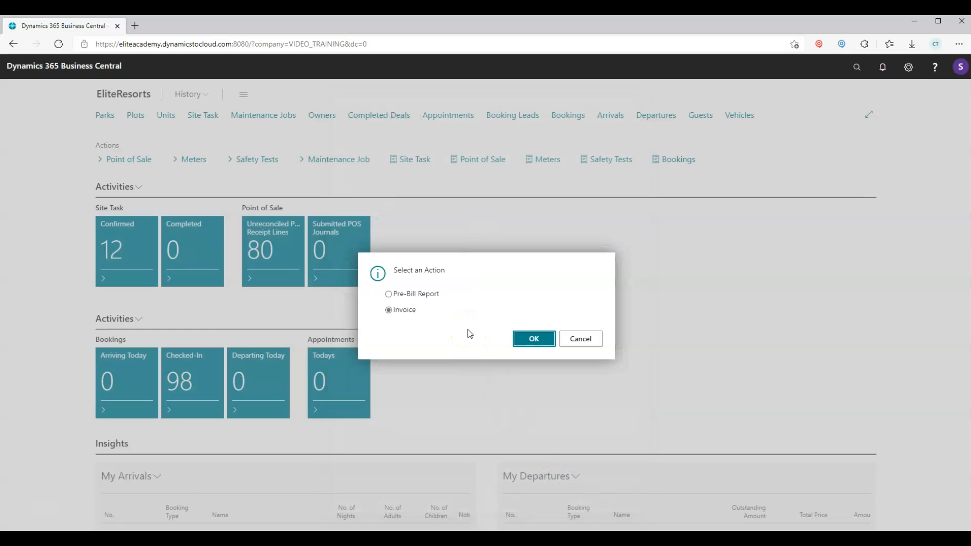
click(392, 295)
click(535, 343)
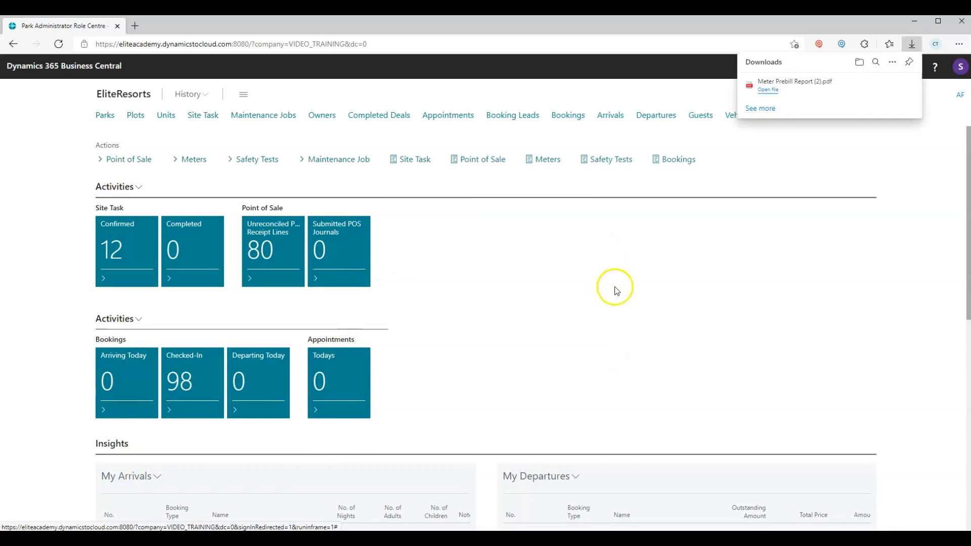
click(768, 91)
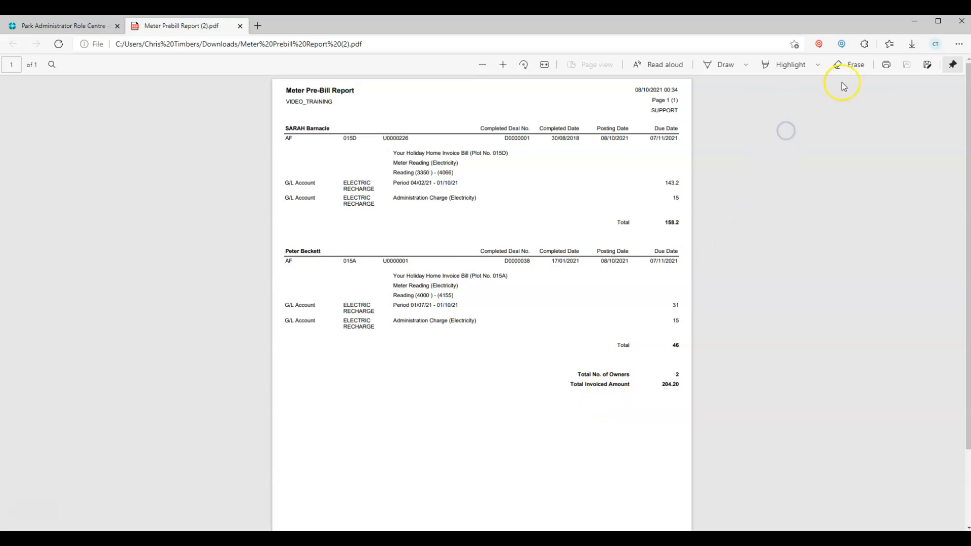
click(70, 27)
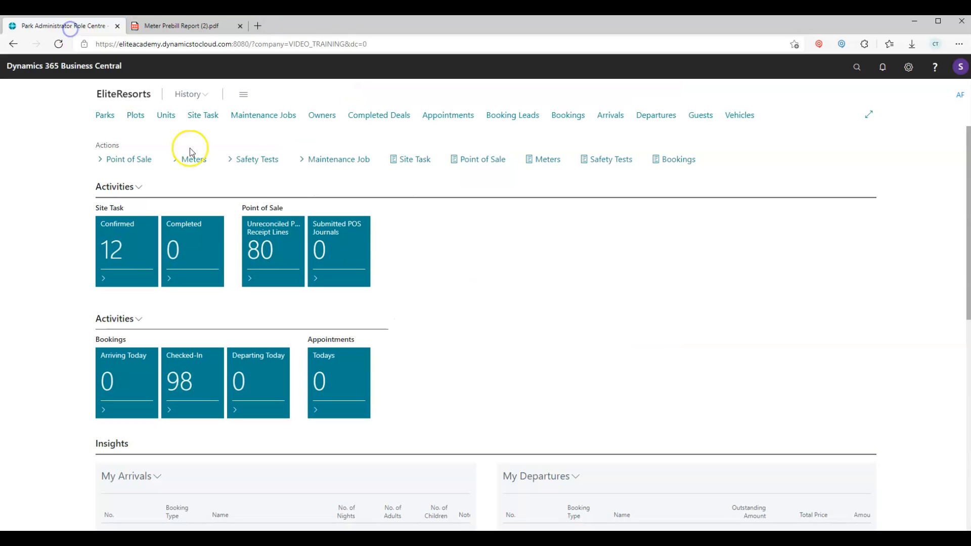
Search for "meter -", open the Meter -Invoicing task, and run it with the last used options as Invoice.
click(855, 68)
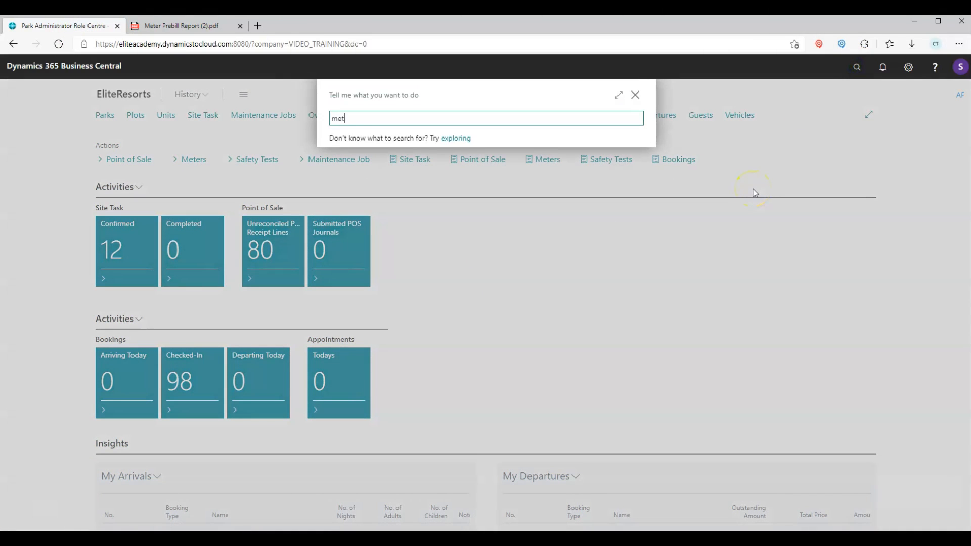
text(meter -)
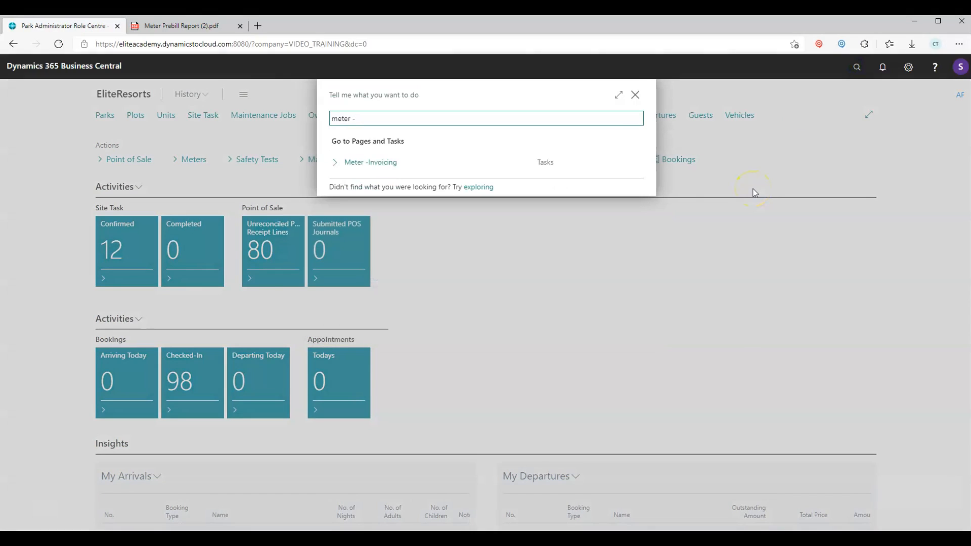
click(397, 163)
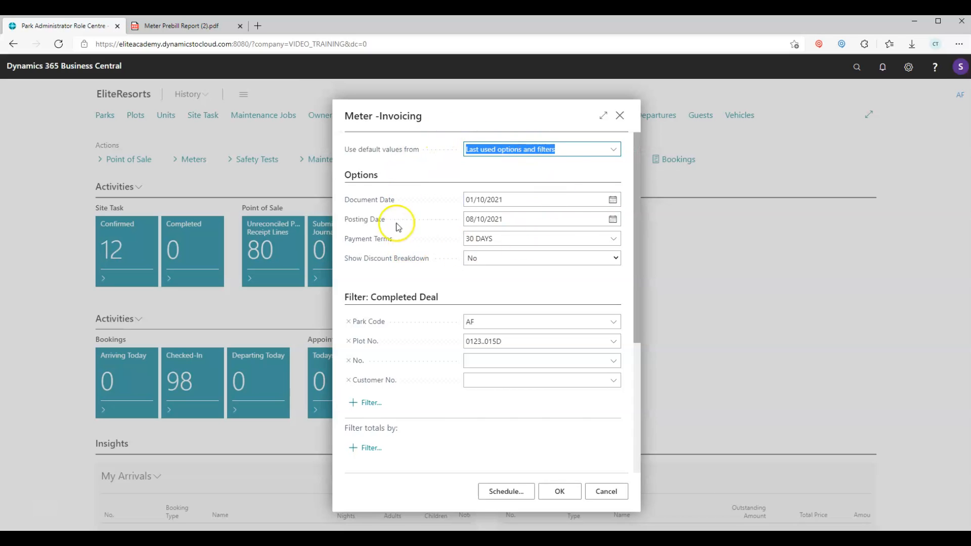
click(560, 493)
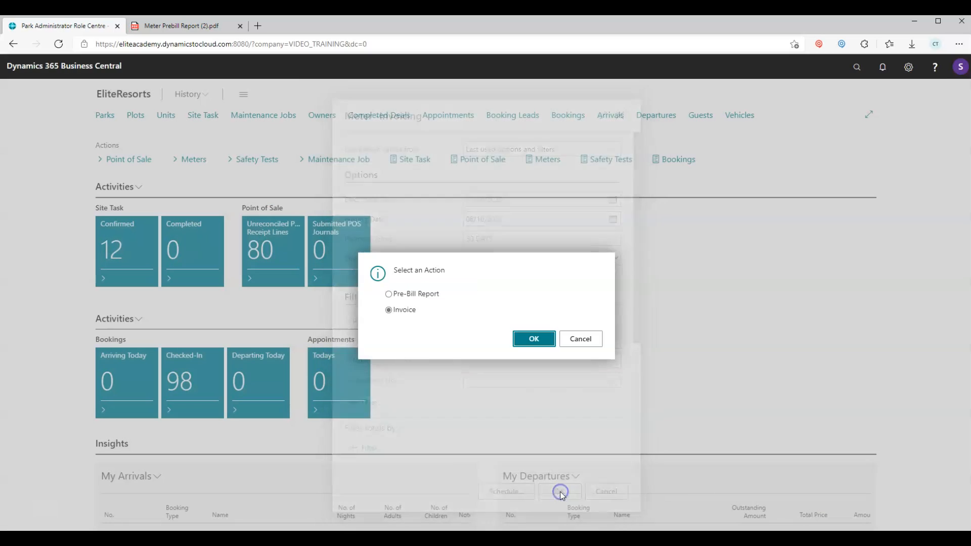
click(535, 344)
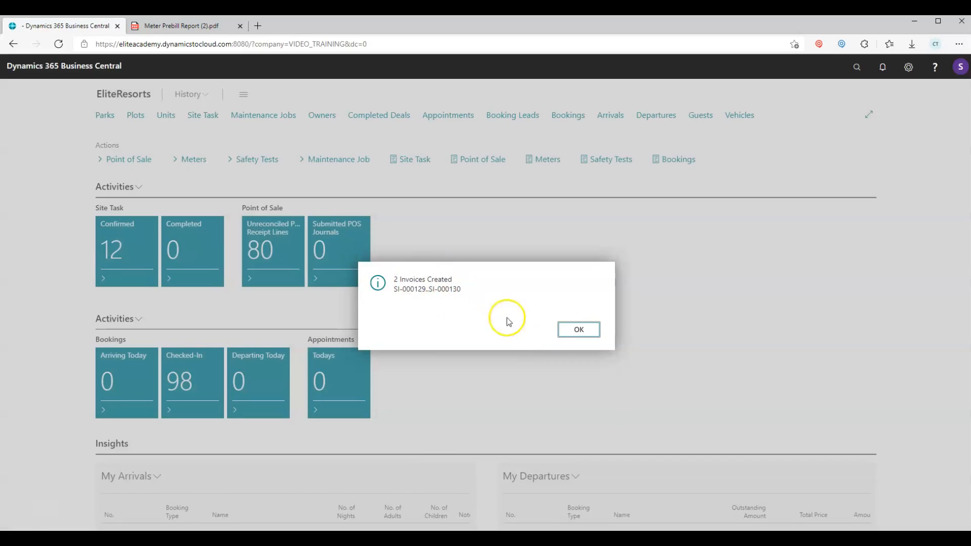
click(579, 331)
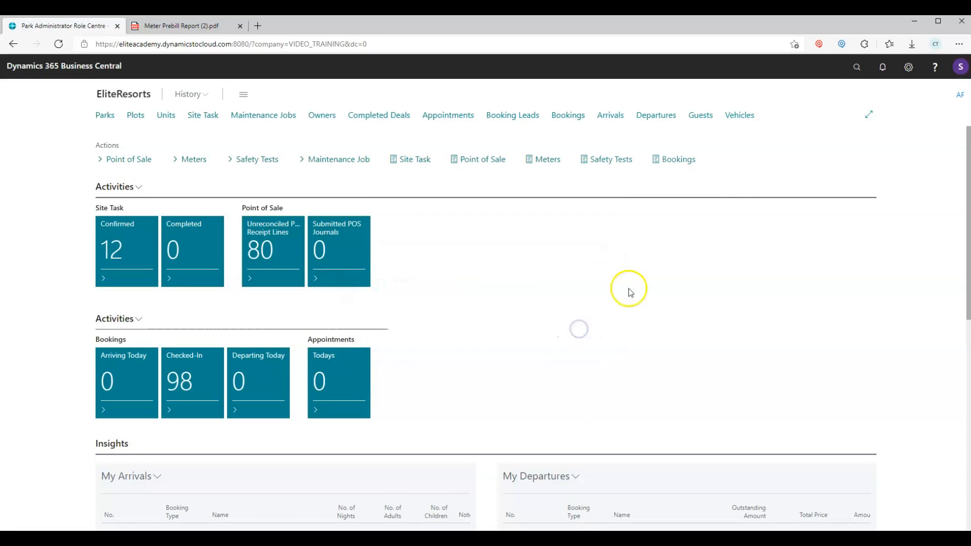
Search for "sales invoices", open the Sales Invoices list, and sort it by invoice number in descending order.
click(861, 69)
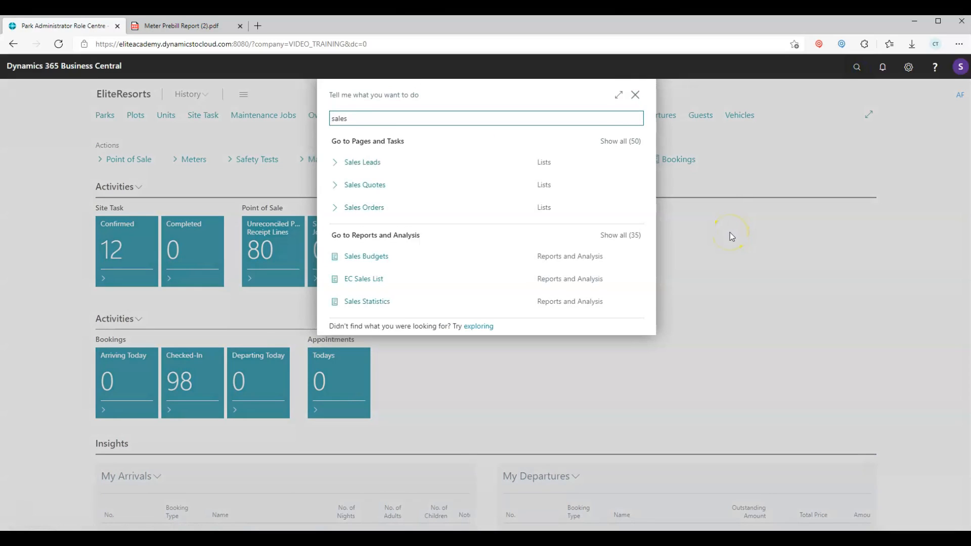
text(invoices)
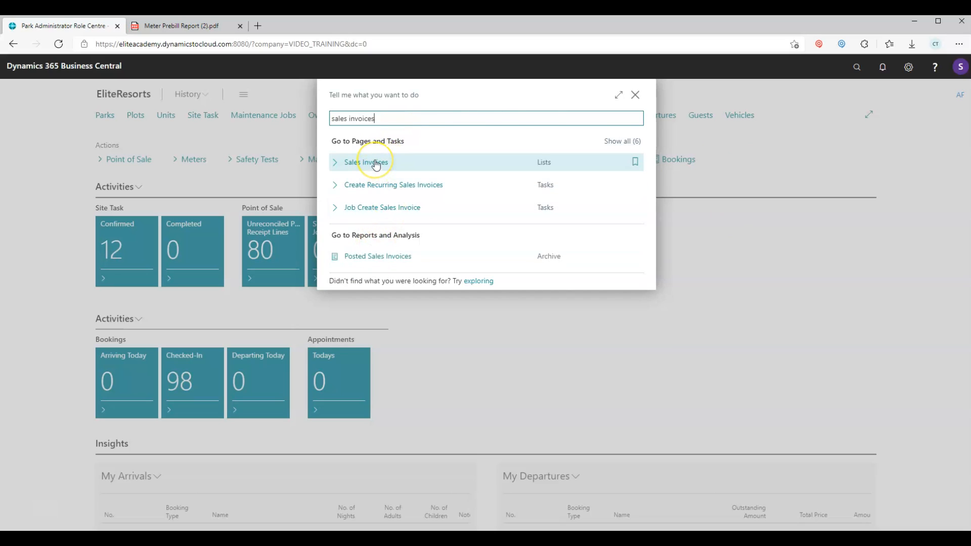
click(375, 163)
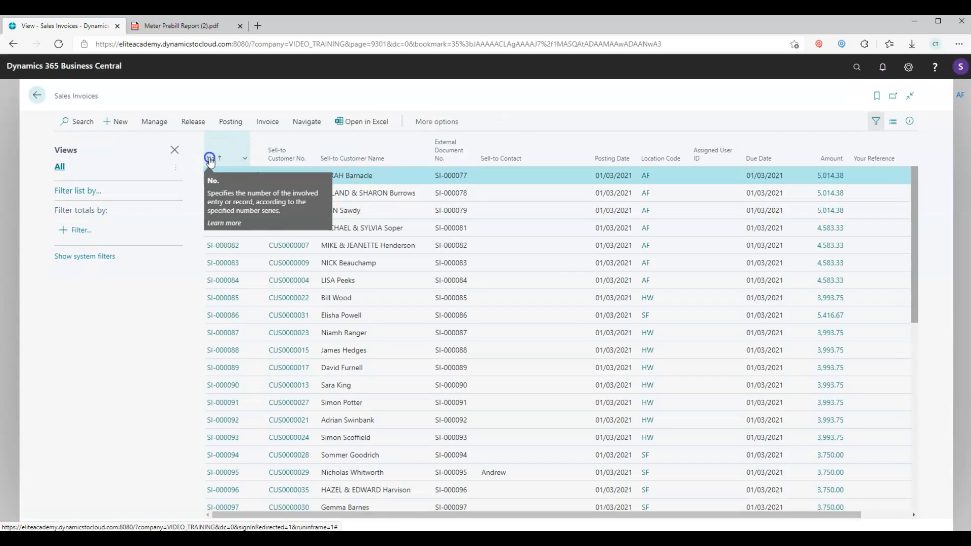
click(210, 159)
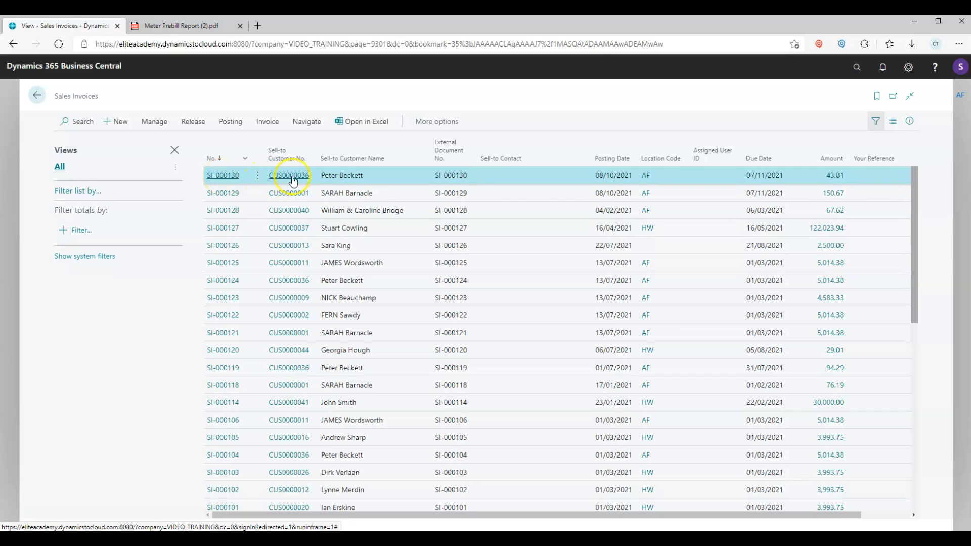
Open the newest sales invoice, collapse its General section to review the lines and totals, and exit without posting.
click(221, 176)
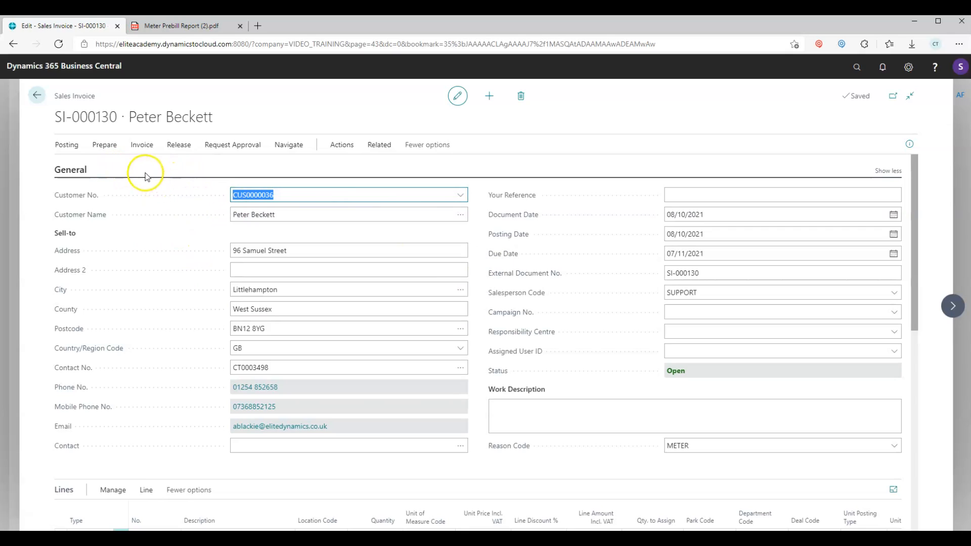
click(71, 169)
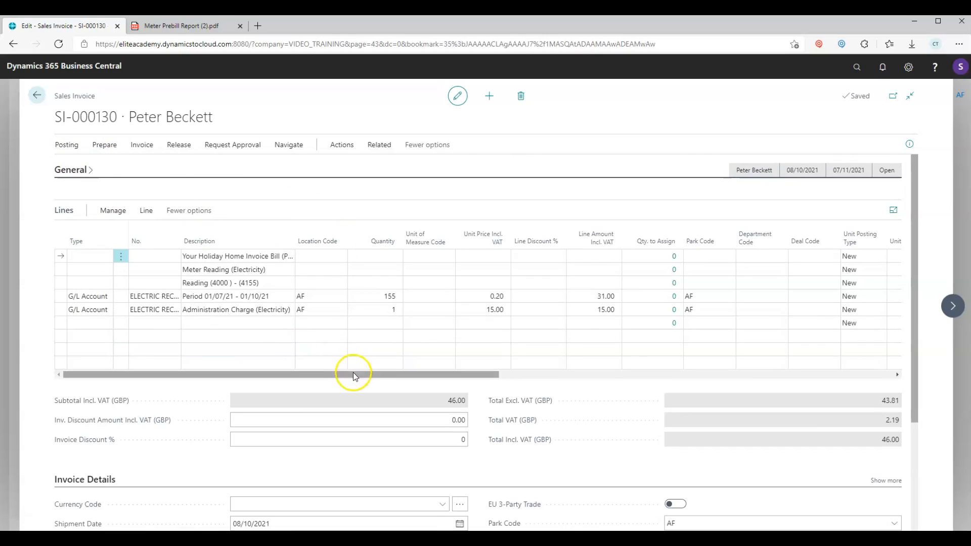
drag(355, 374, 311, 377)
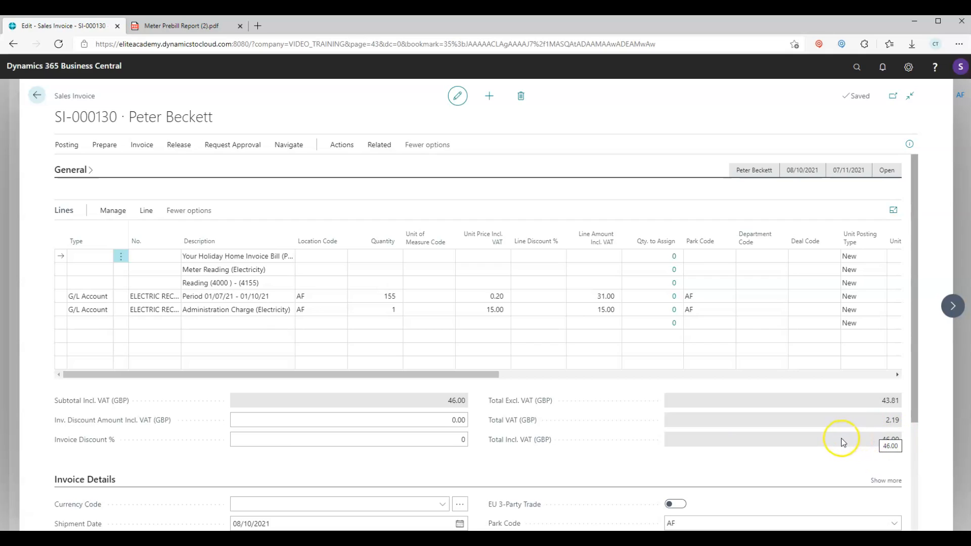
click(36, 96)
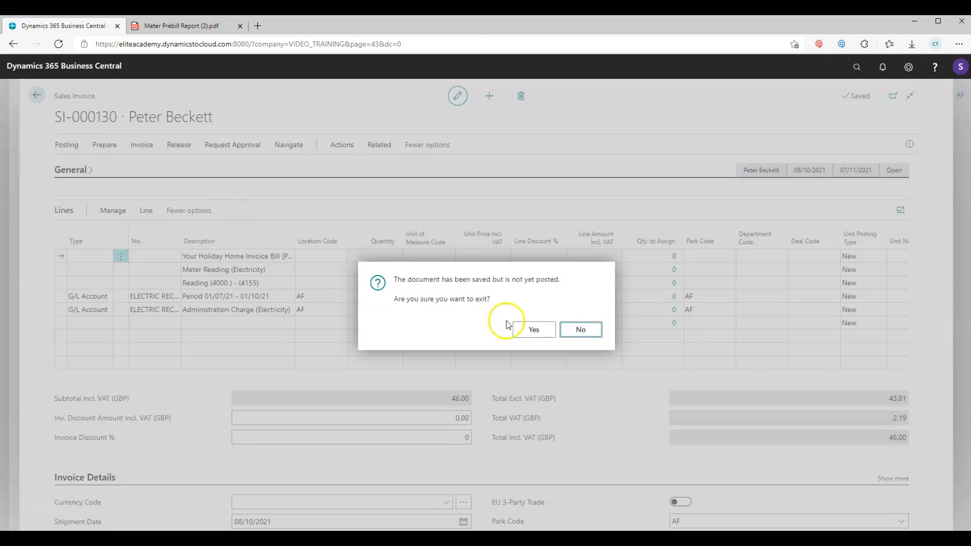
click(534, 329)
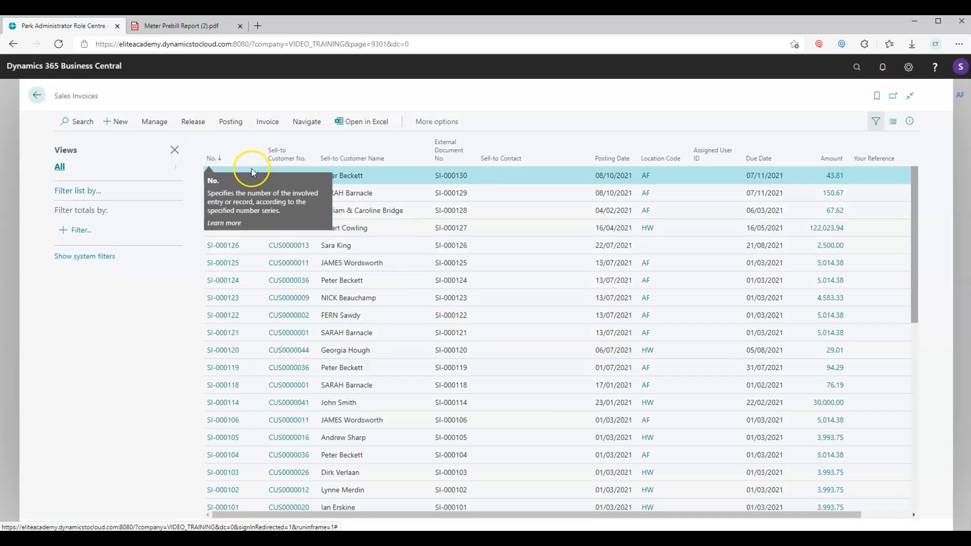
Check the batch posting options and filters for the newest sales invoice without running the batch.
click(220, 122)
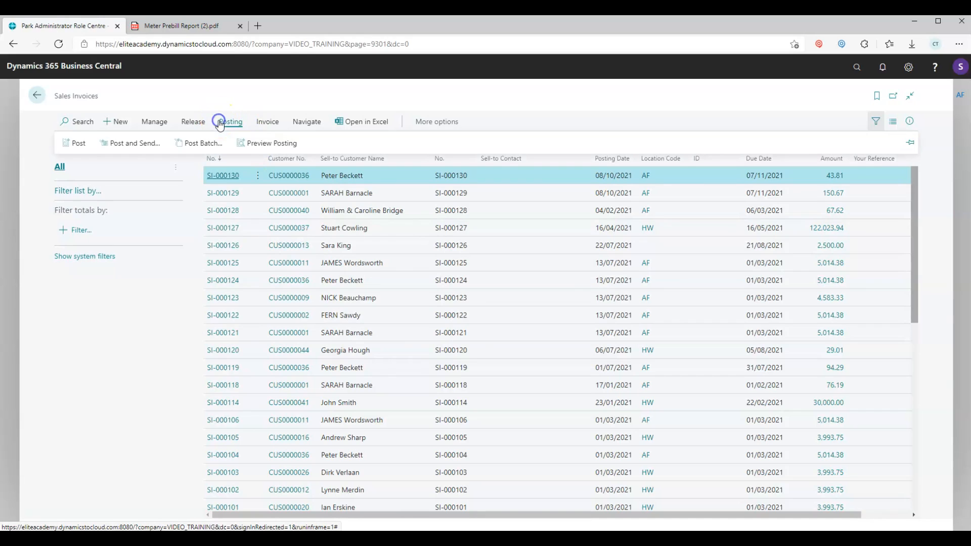
click(197, 143)
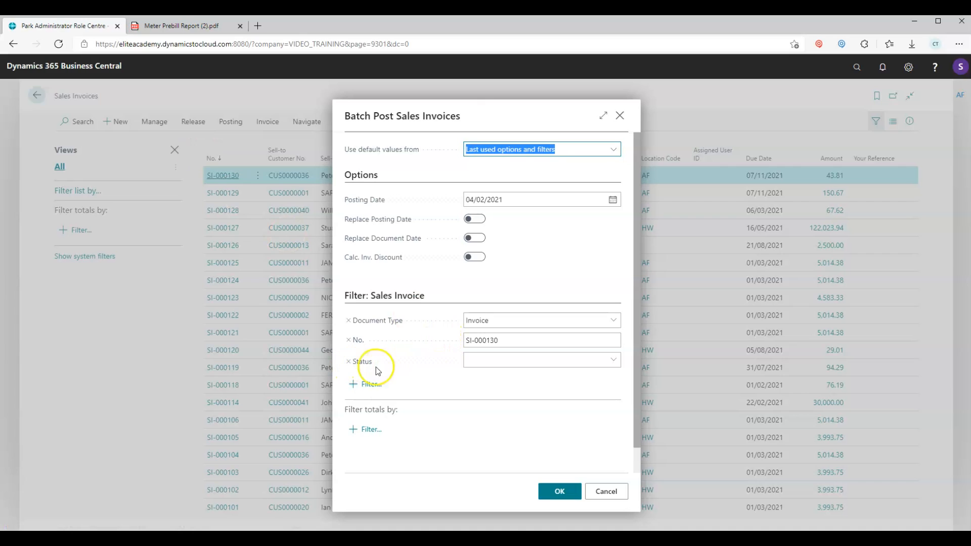
click(605, 490)
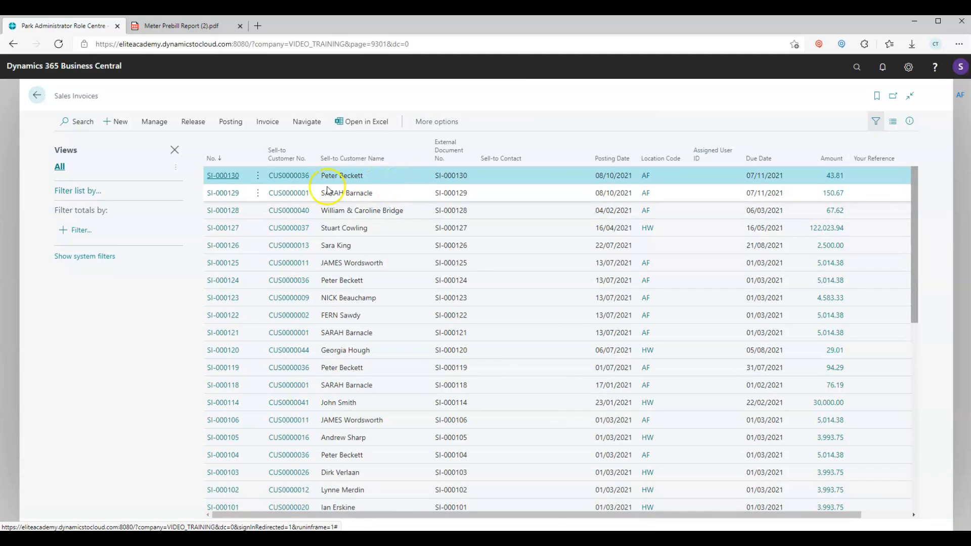
Preview the posting of the second-newest sales invoice, examine its G/L entries, and return to the role centre without posting.
click(222, 194)
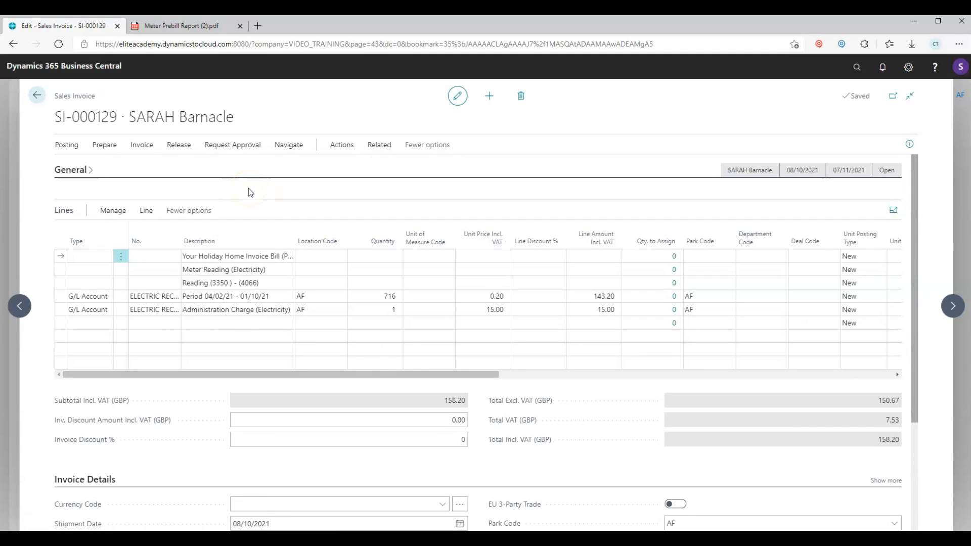
click(65, 145)
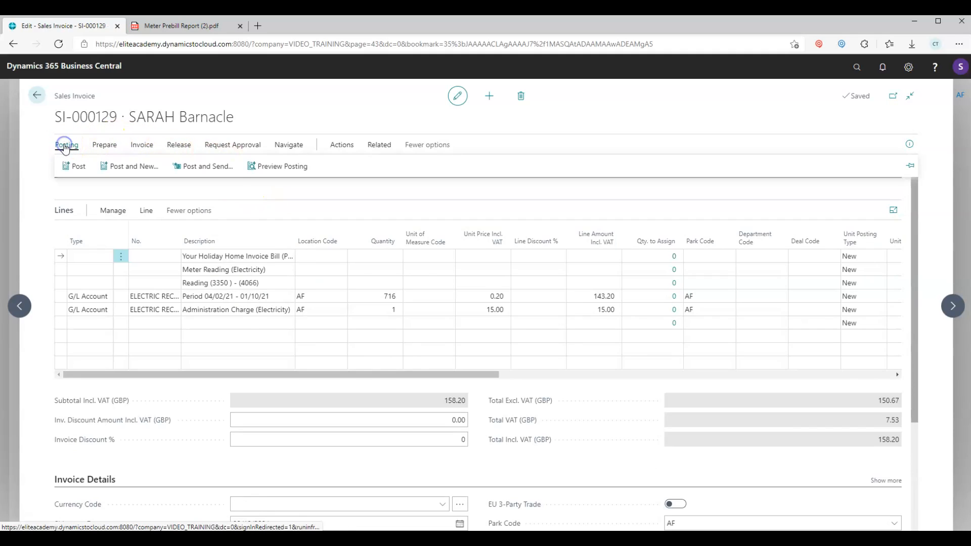
click(265, 166)
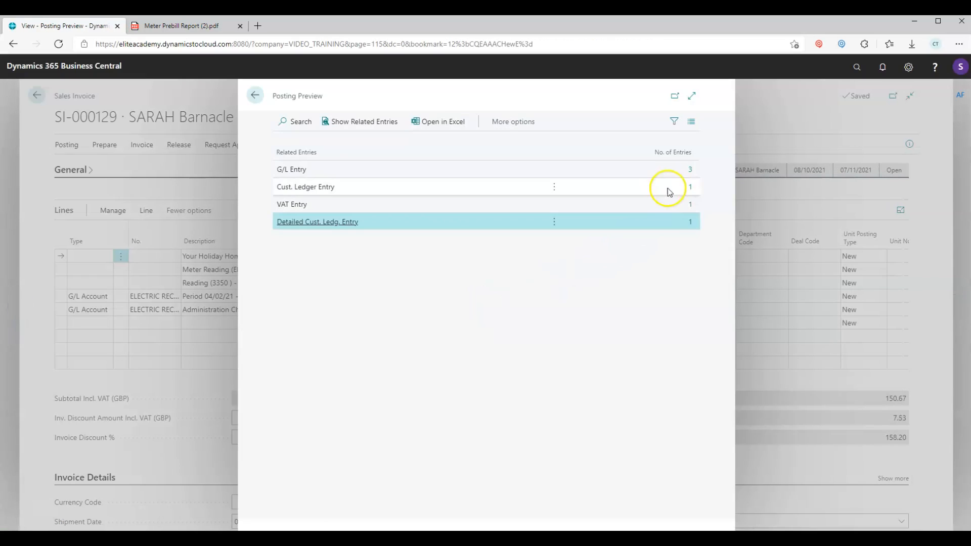
click(691, 170)
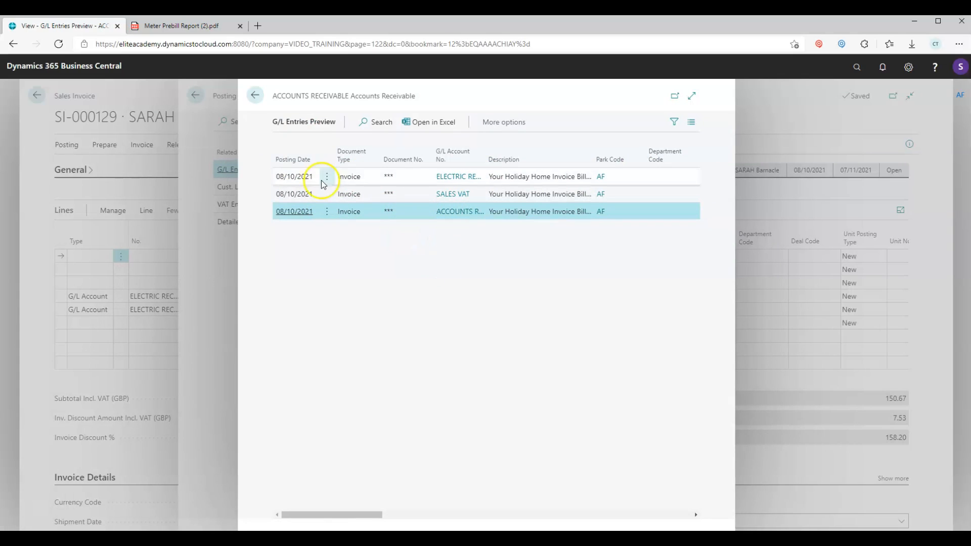
click(255, 96)
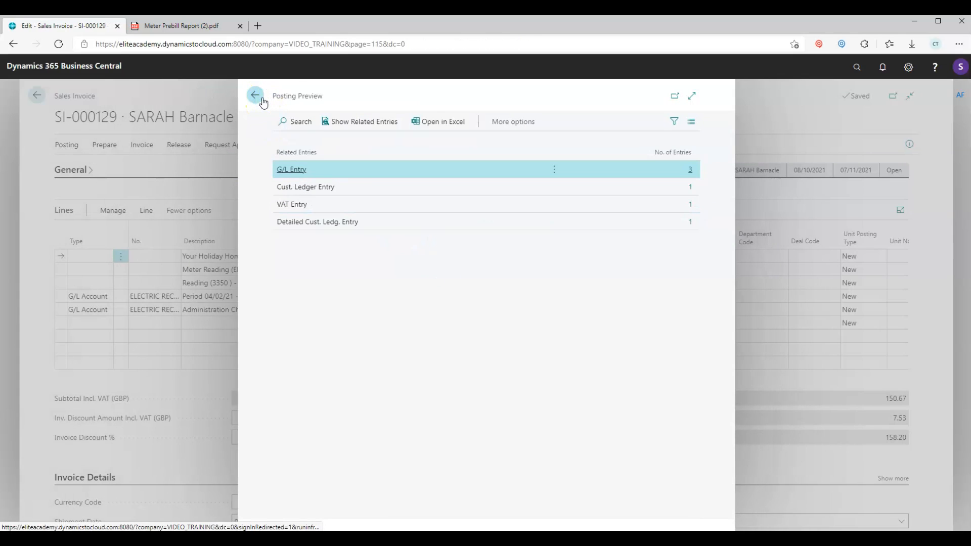
click(255, 95)
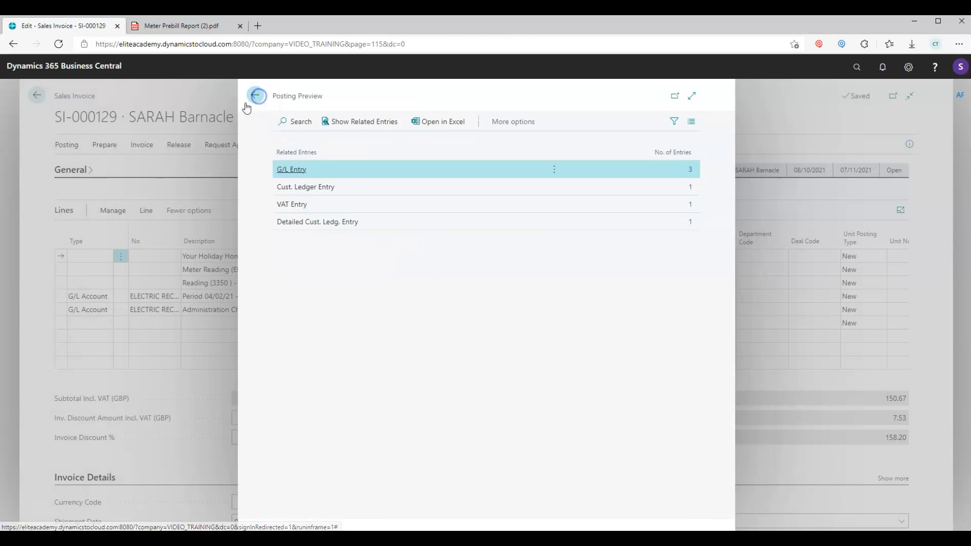
click(60, 99)
click(37, 95)
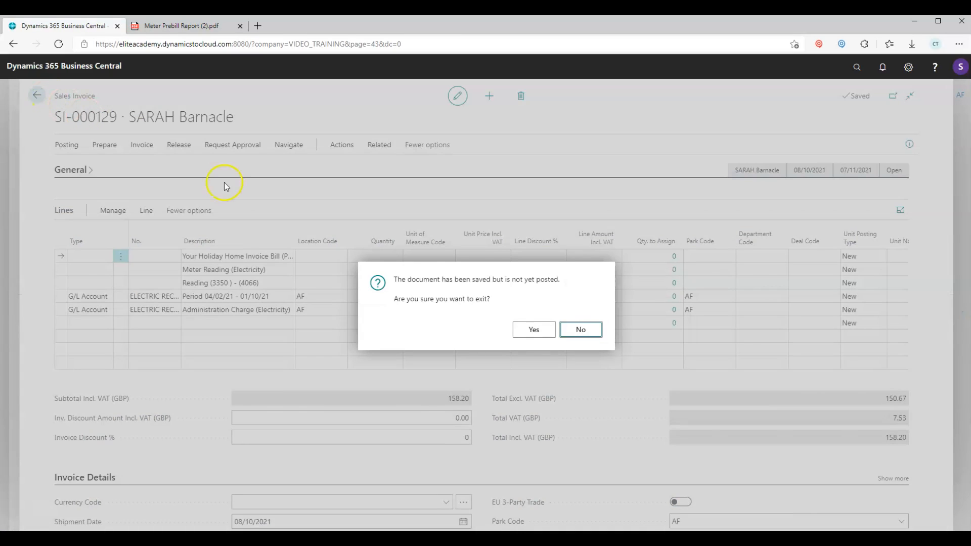
click(539, 333)
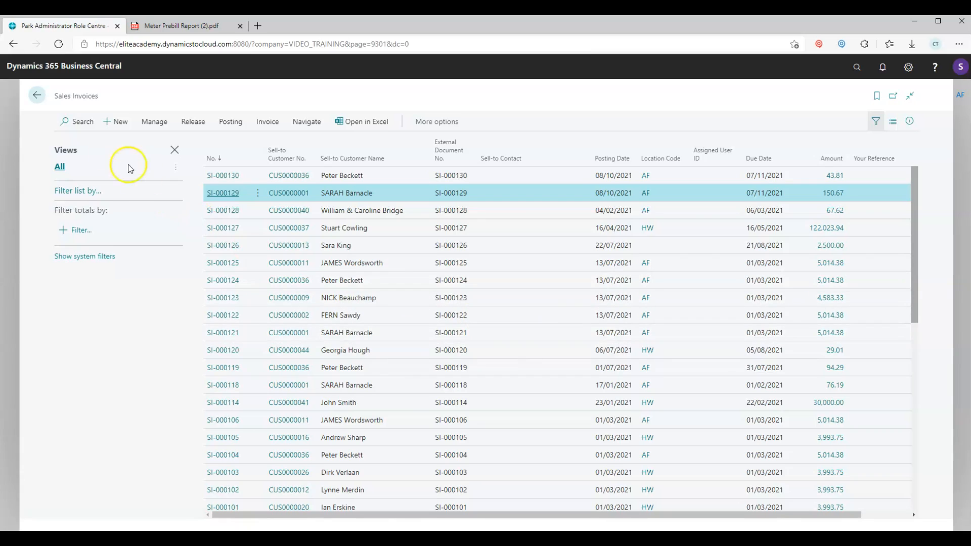
click(37, 96)
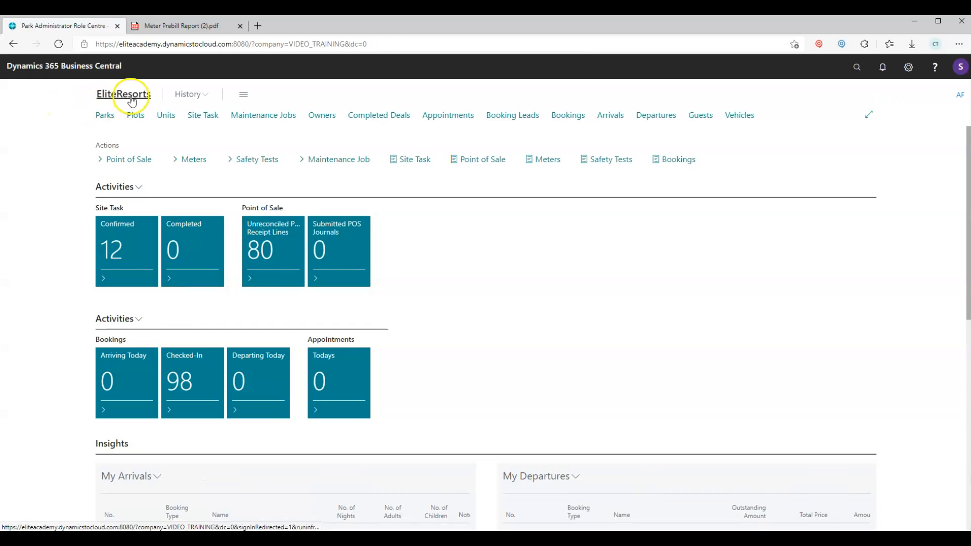